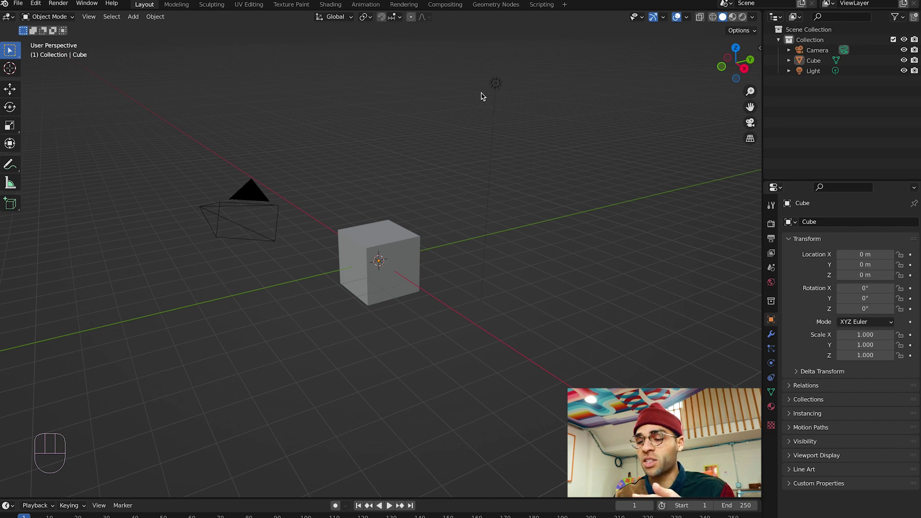
# Select the default cube, the light and the camera one after another in the viewport, and clear the selection.
pyautogui.moveTo(369, 243); pyautogui.dragTo(434, 199)
pyautogui.click(413, 213)
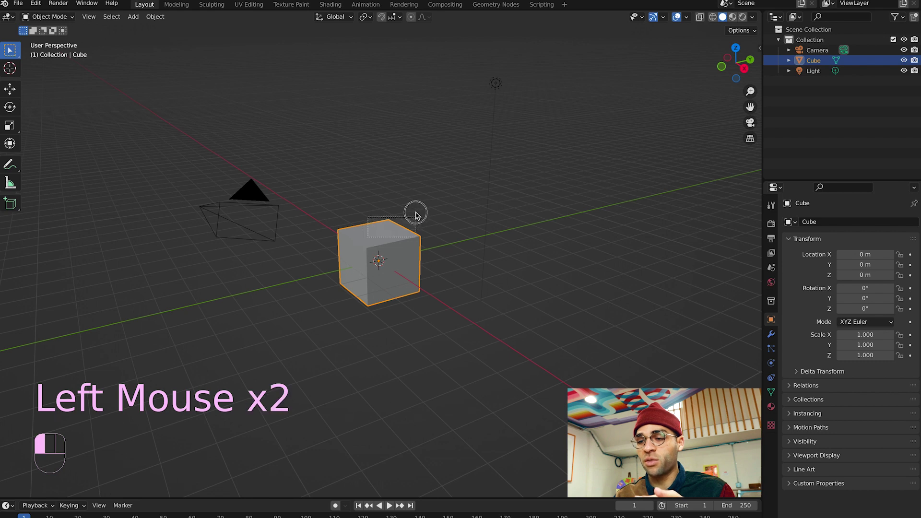
pyautogui.click(639, 179)
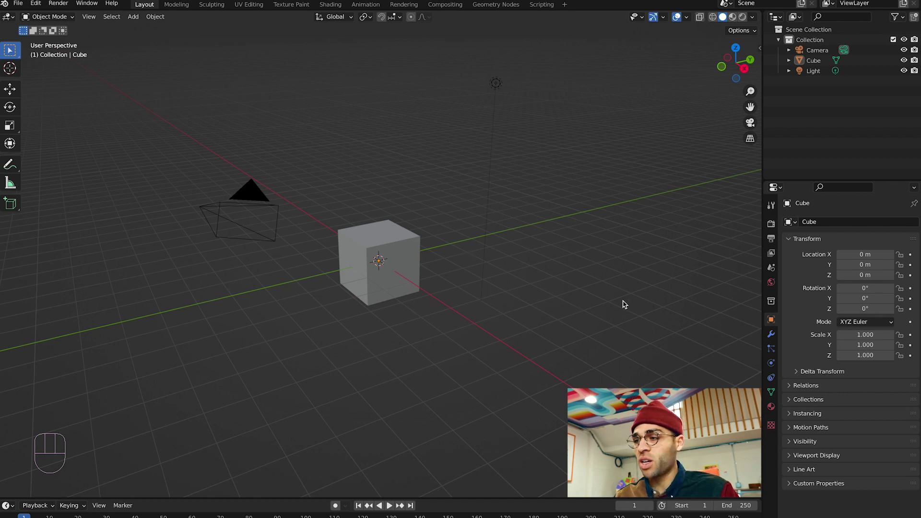
pyautogui.click(496, 85)
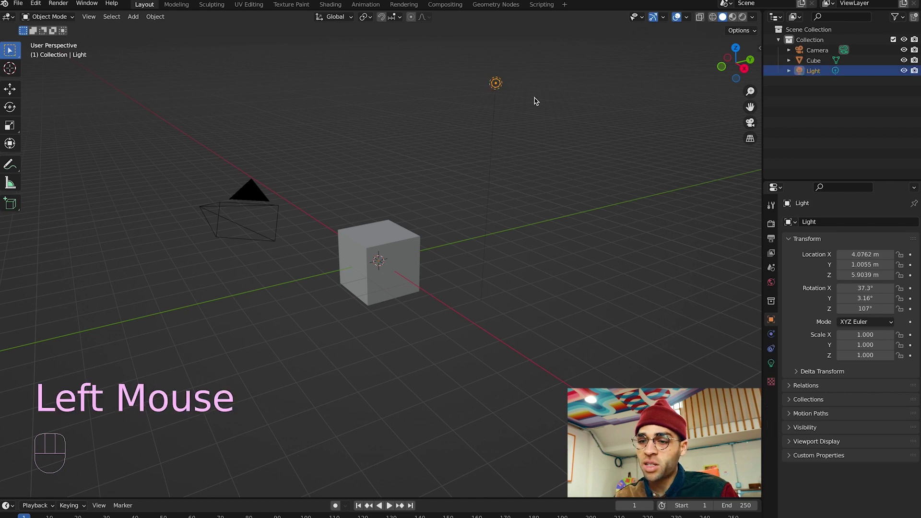
pyautogui.click(219, 210)
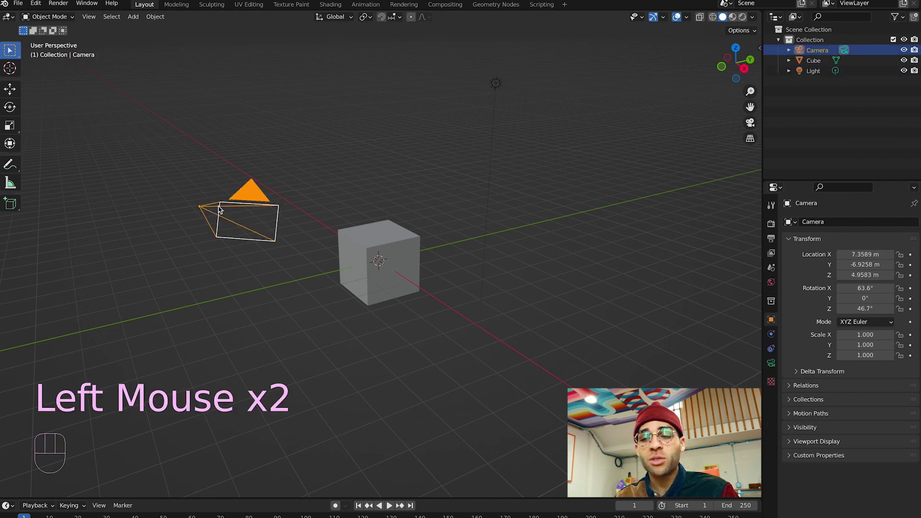
pyautogui.click(384, 133)
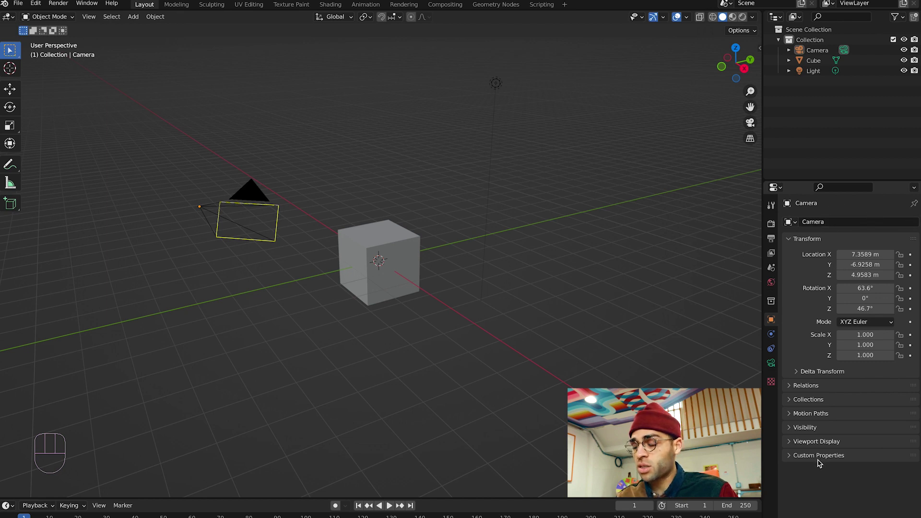
# Examine the render, output, view layer, scene and world properties, ending on the active tool settings.
pyautogui.click(771, 206)
pyautogui.click(772, 224)
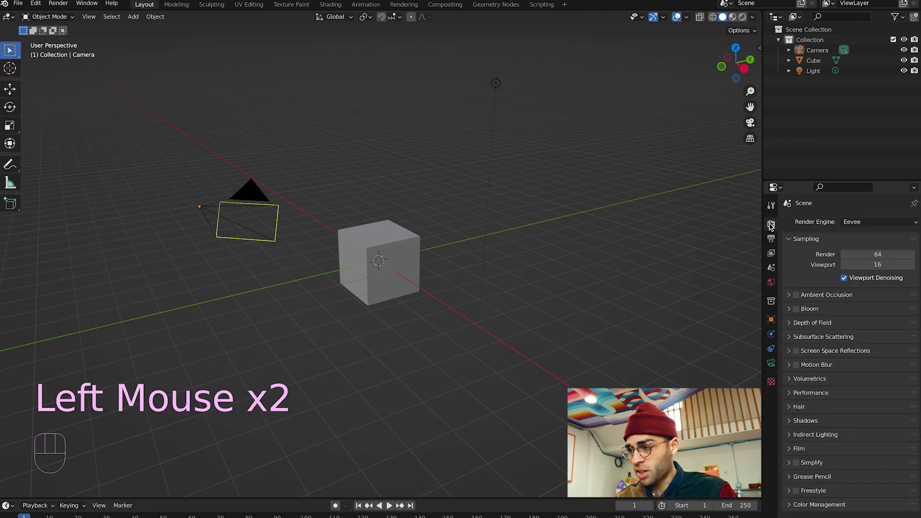
pyautogui.click(774, 239)
pyautogui.click(772, 253)
pyautogui.click(772, 238)
pyautogui.click(772, 268)
pyautogui.click(772, 282)
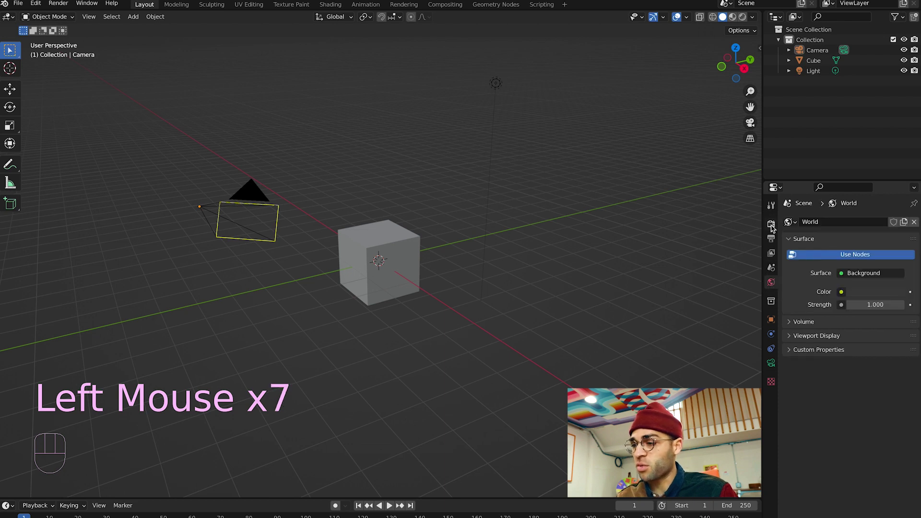
pyautogui.click(772, 223)
pyautogui.click(771, 206)
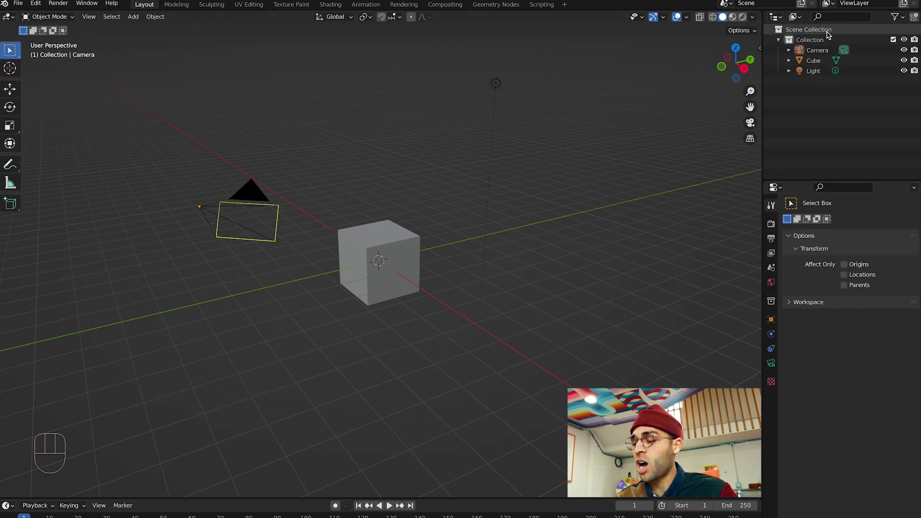
# Select the camera from the scene's object list, and deselect it again.
pyautogui.click(566, 131)
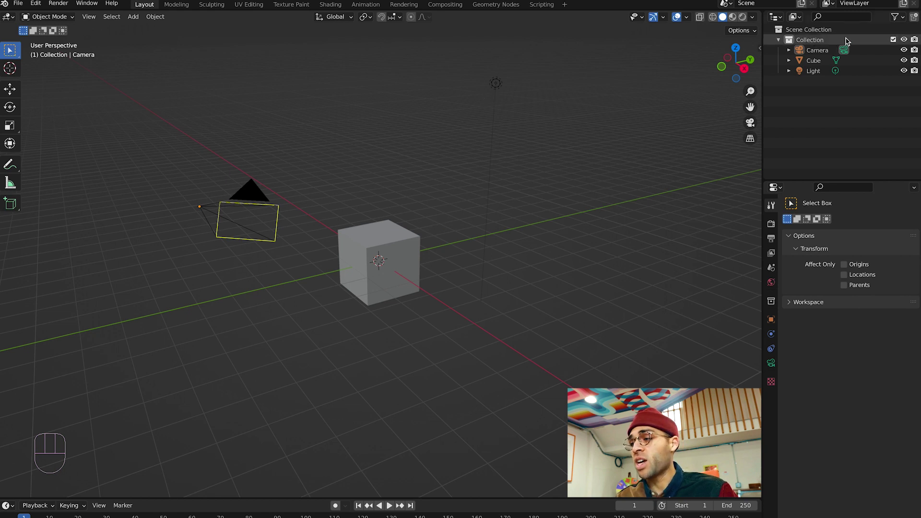
pyautogui.click(871, 51)
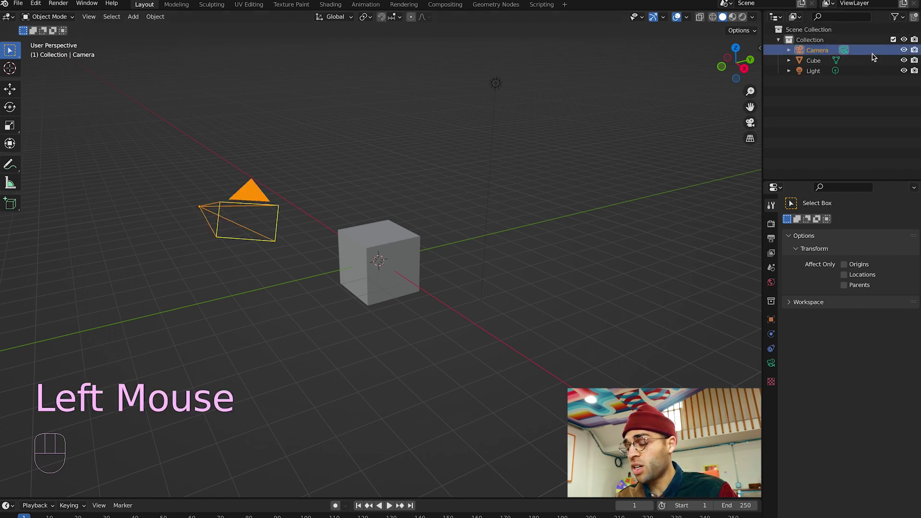
pyautogui.click(638, 97)
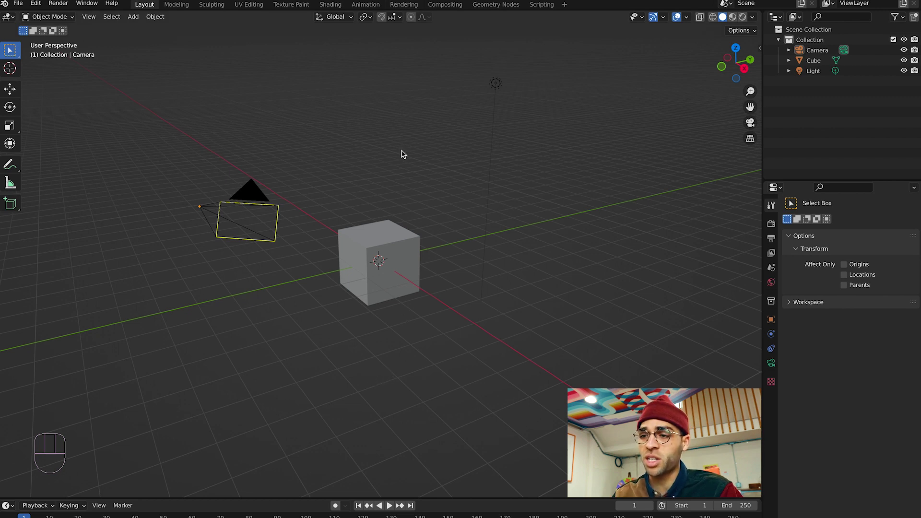
pyautogui.click(542, 196)
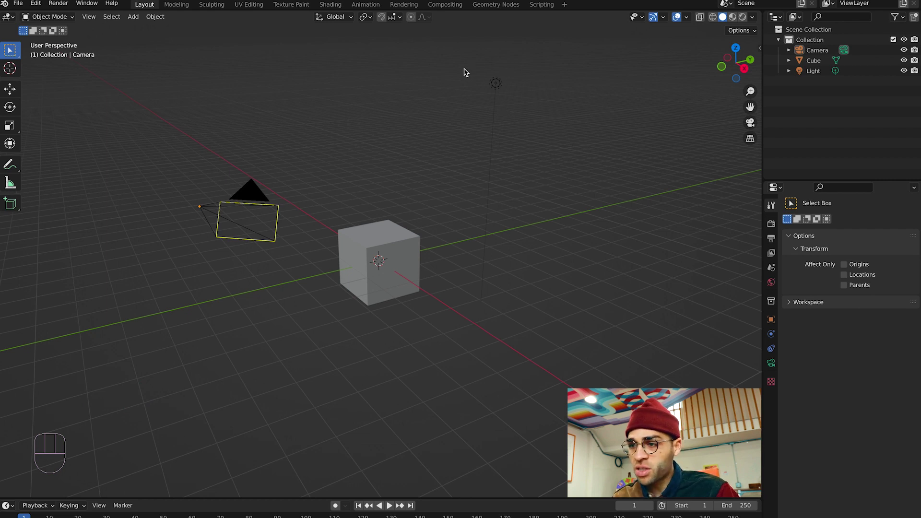
# Delete the light from the scene.
pyautogui.click(498, 84)
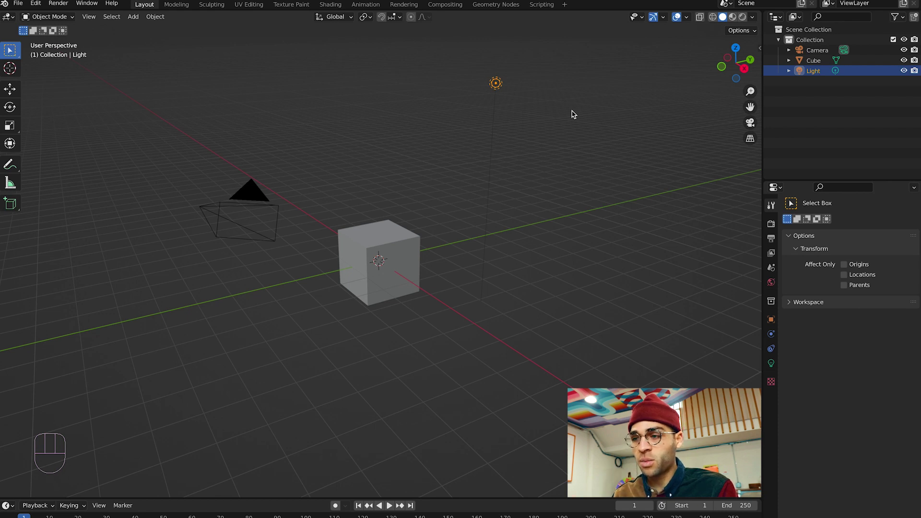
pyautogui.click(511, 95)
pyautogui.click(497, 83)
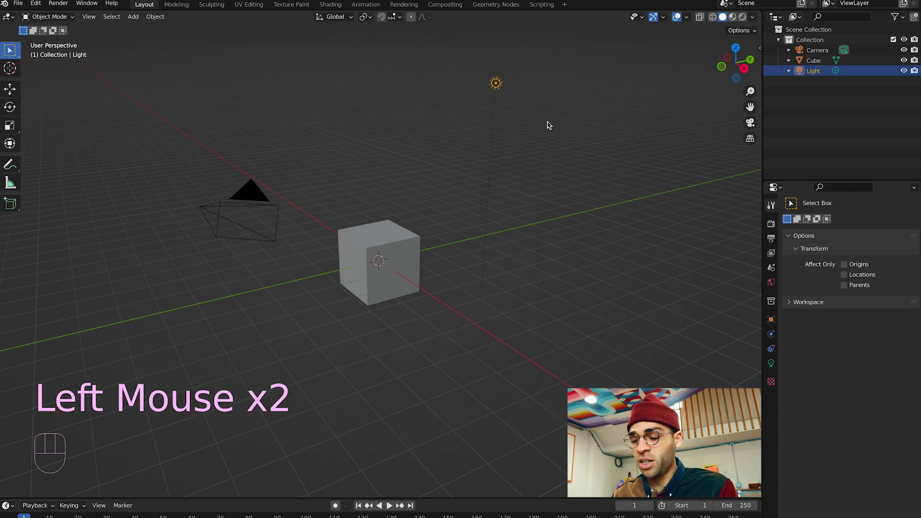
pyautogui.press('x')
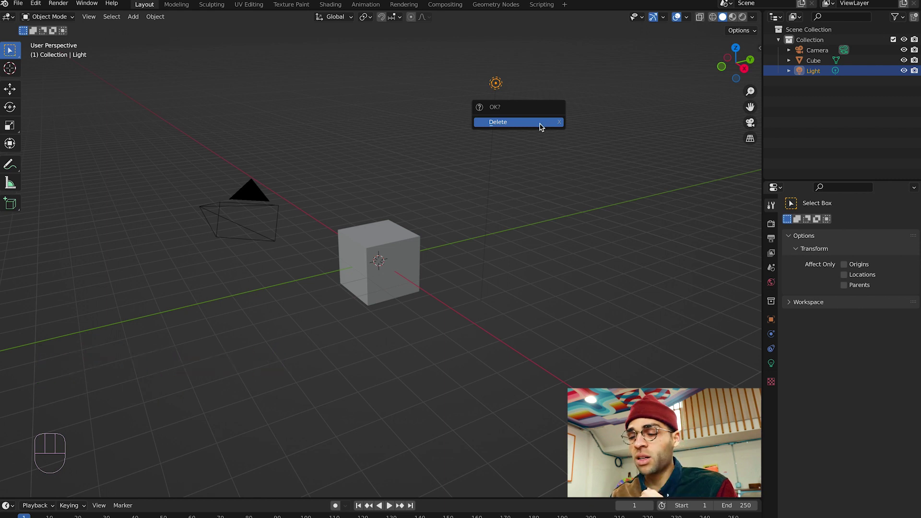
pyautogui.click(541, 124)
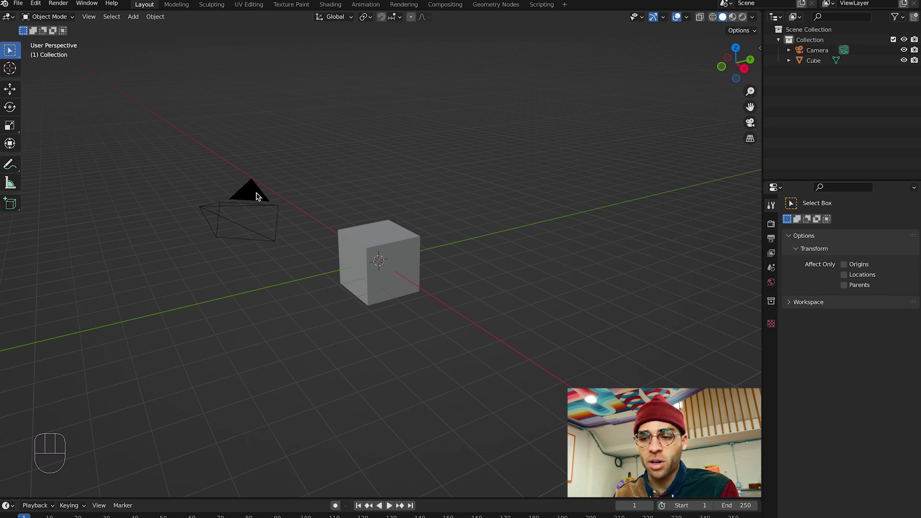
# Delete the camera from the scene, leaving nothing selected.
pyautogui.click(245, 194)
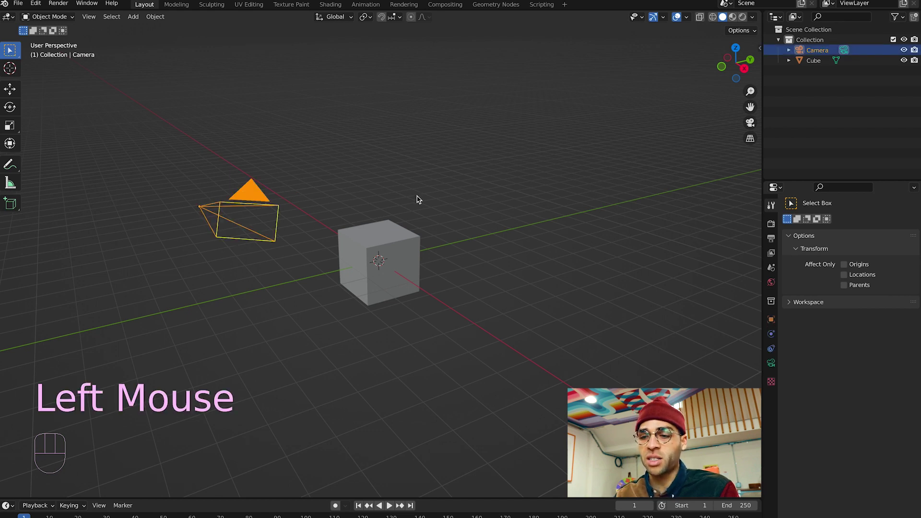
pyautogui.press('x')
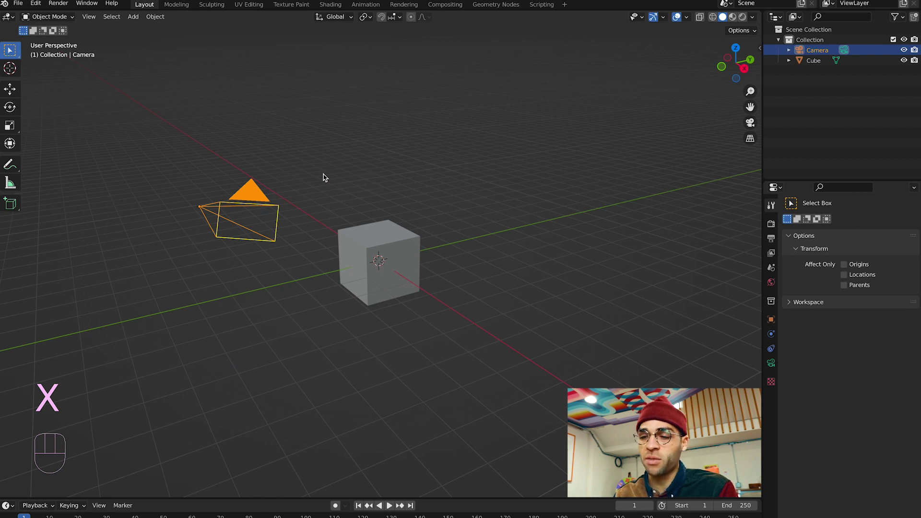
pyautogui.press('x')
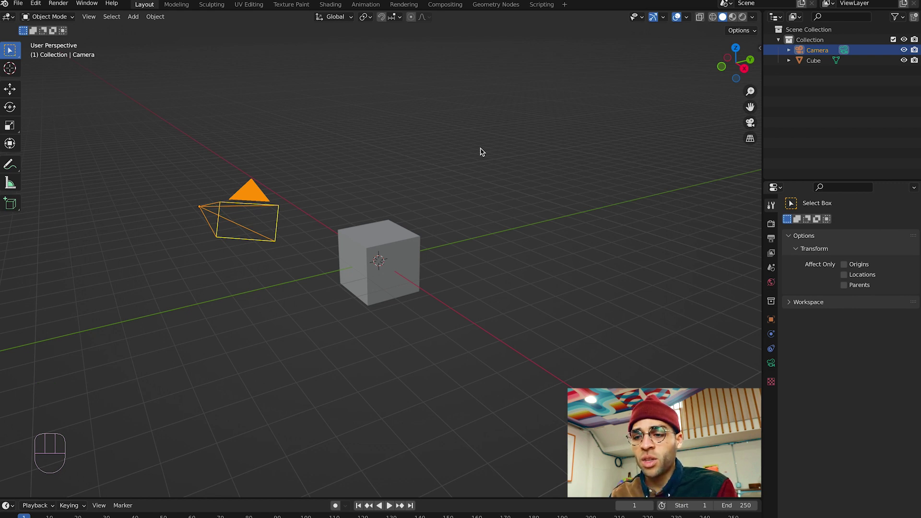
pyautogui.press('x')
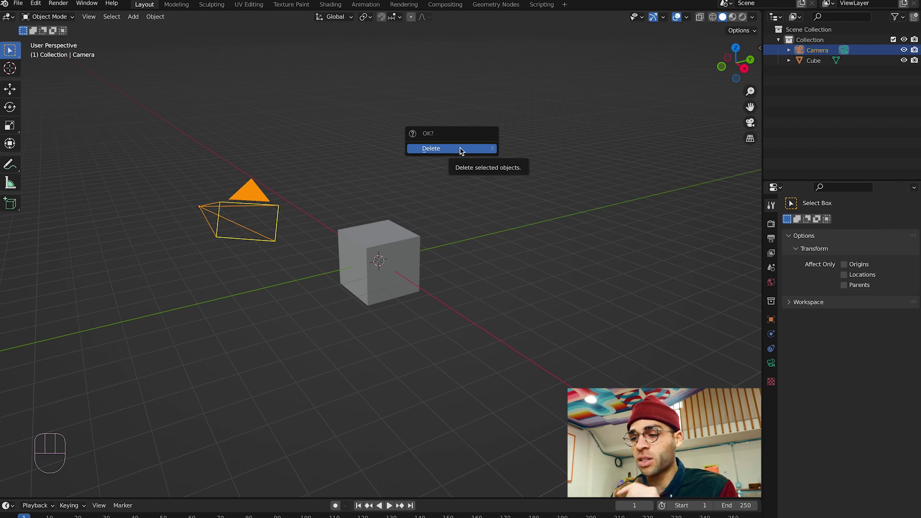
pyautogui.click(461, 150)
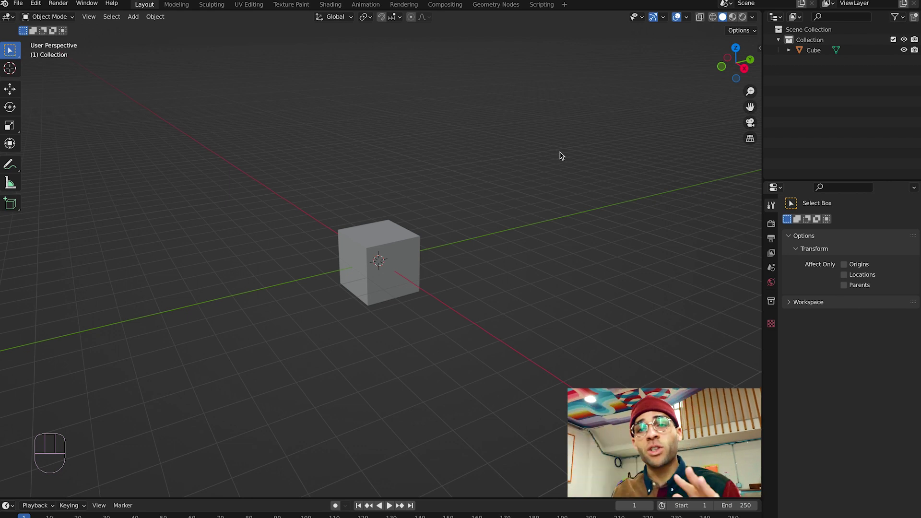
pyautogui.click(466, 195)
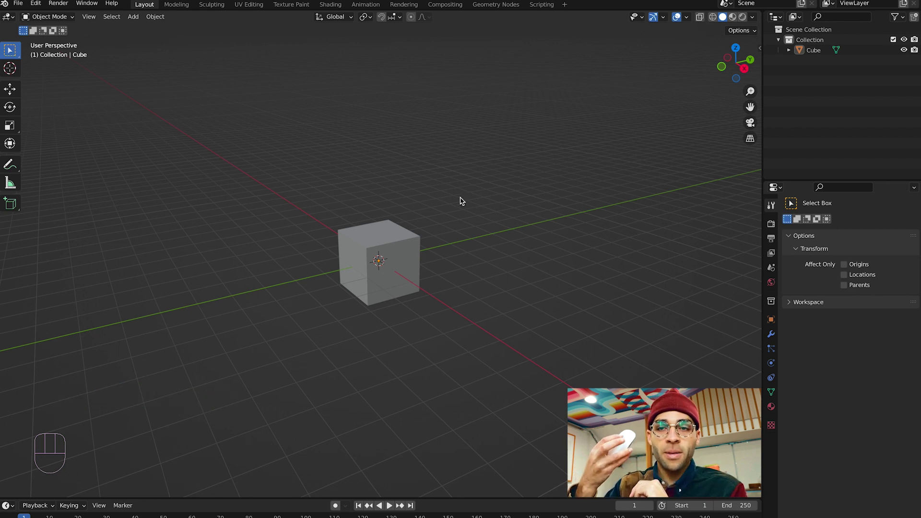
# Orbit around the cube to examine it from the sides, directly above and near ground level.
pyautogui.scroll(-5, 461, 201)
pyautogui.scroll(10, 461, 202)
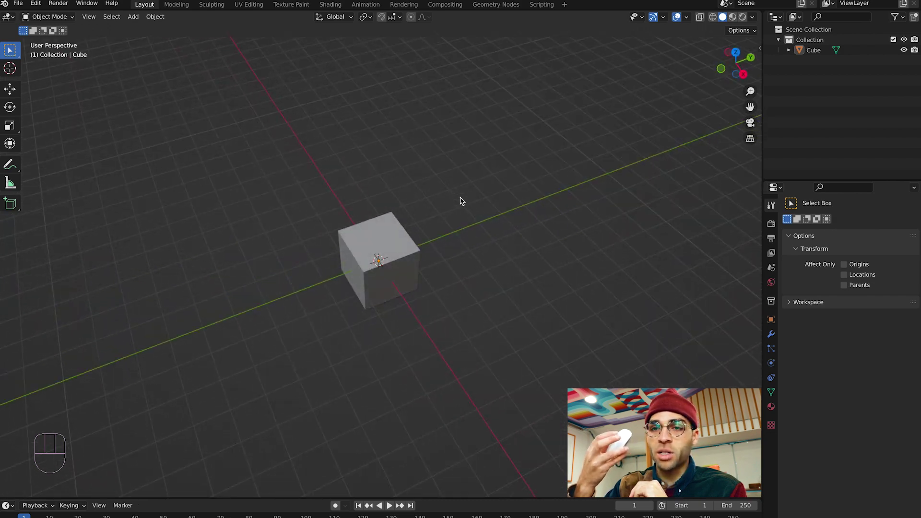
pyautogui.scroll(5, 460, 202)
pyautogui.hscroll(-10, 461, 202)
pyautogui.scroll(5, 460, 201)
pyautogui.hscroll(-5, 461, 201)
pyautogui.scroll(-10, 461, 202)
pyautogui.scroll(5, 461, 201)
pyautogui.scroll(5, 461, 202)
pyautogui.hscroll(-10, 461, 202)
pyautogui.scroll(-10, 461, 201)
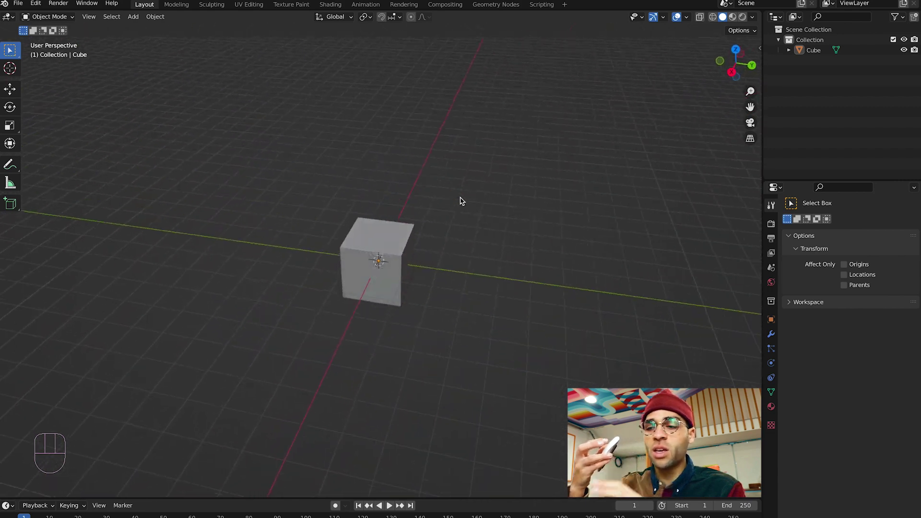
pyautogui.scroll(-5, 460, 202)
pyautogui.scroll(5, 460, 201)
pyautogui.hscroll(5, 461, 202)
pyautogui.scroll(8, 461, 202)
pyautogui.scroll(5, 460, 202)
pyautogui.hscroll(5, 461, 201)
pyautogui.scroll(-5, 461, 201)
pyautogui.scroll(-3, 461, 202)
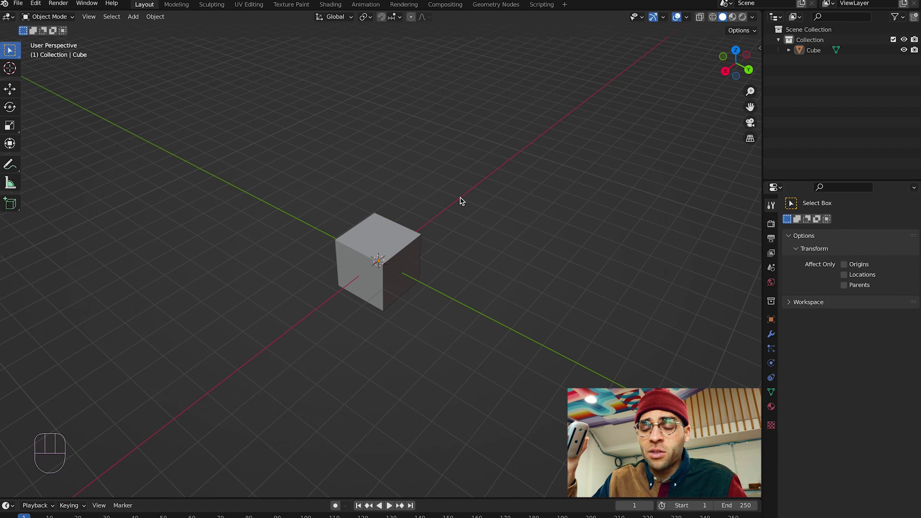
pyautogui.hscroll(-10, 460, 202)
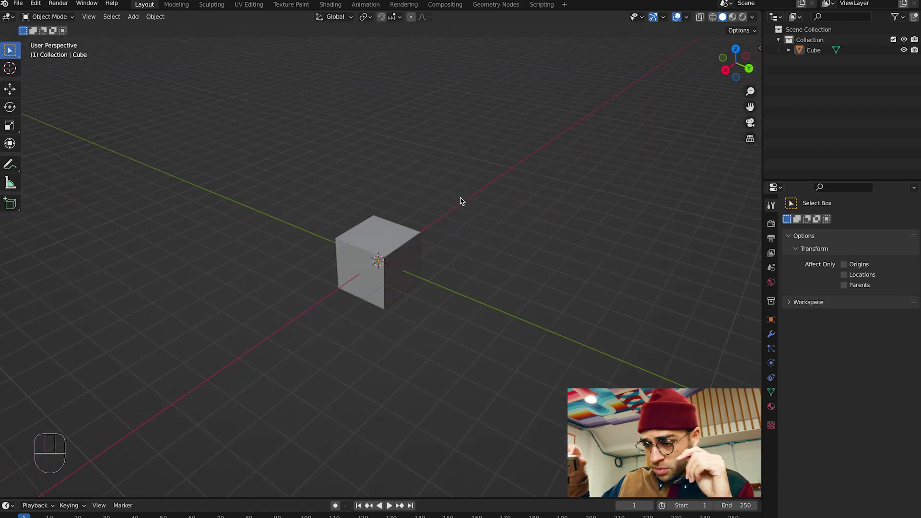
pyautogui.hscroll(-20, 461, 201)
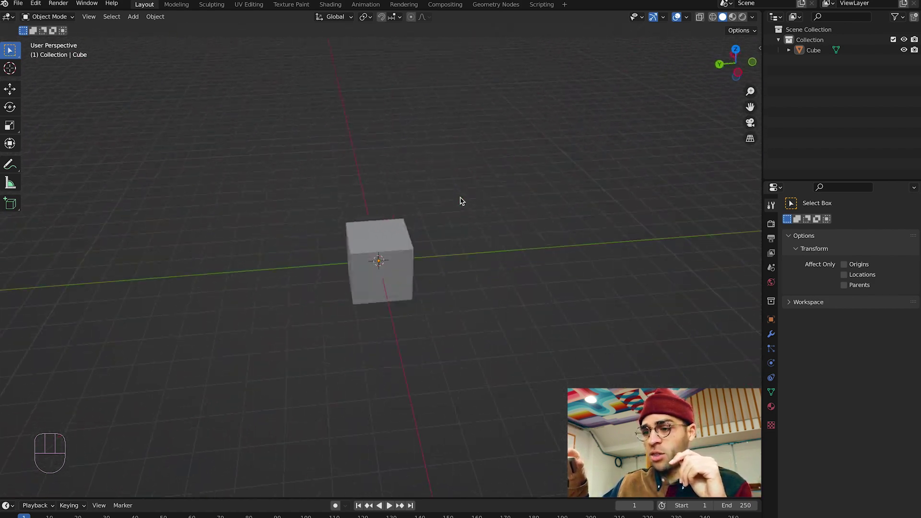
pyautogui.scroll(-5, 461, 201)
pyautogui.scroll(-15, 460, 201)
pyautogui.hscroll(-4, 460, 202)
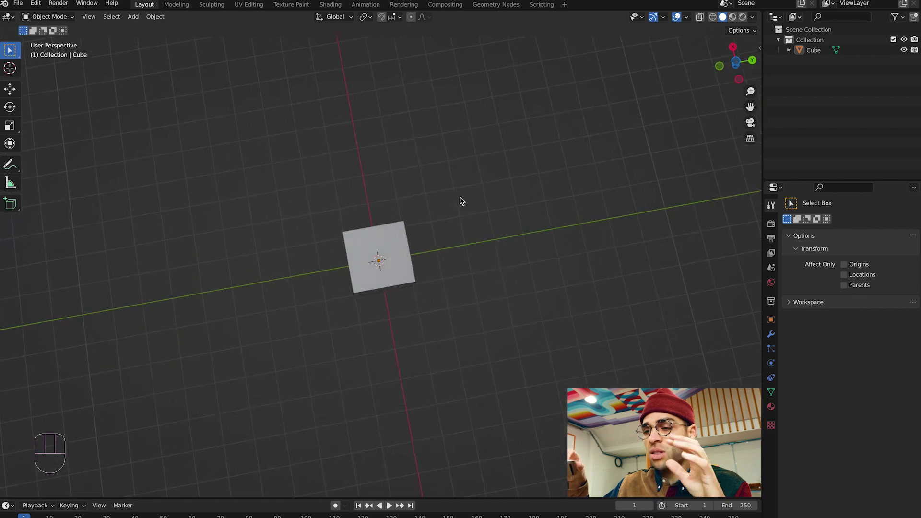
pyautogui.scroll(12, 461, 201)
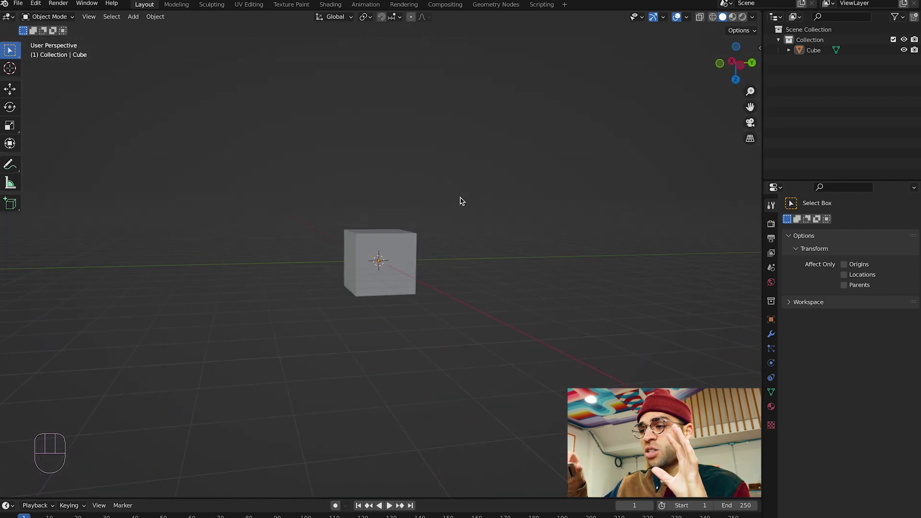
pyautogui.scroll(-3, 461, 202)
pyautogui.scroll(-1, 460, 202)
pyautogui.scroll(15, 461, 201)
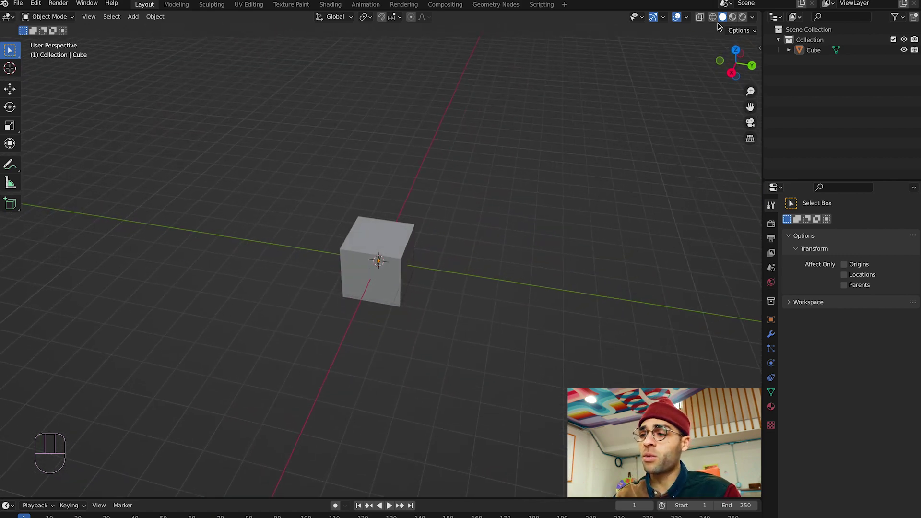
# Rotate the view around the cube with the navigation gizmo and align it to the back orthographic view.
pyautogui.moveTo(729, 50); pyautogui.dragTo(714, 68)
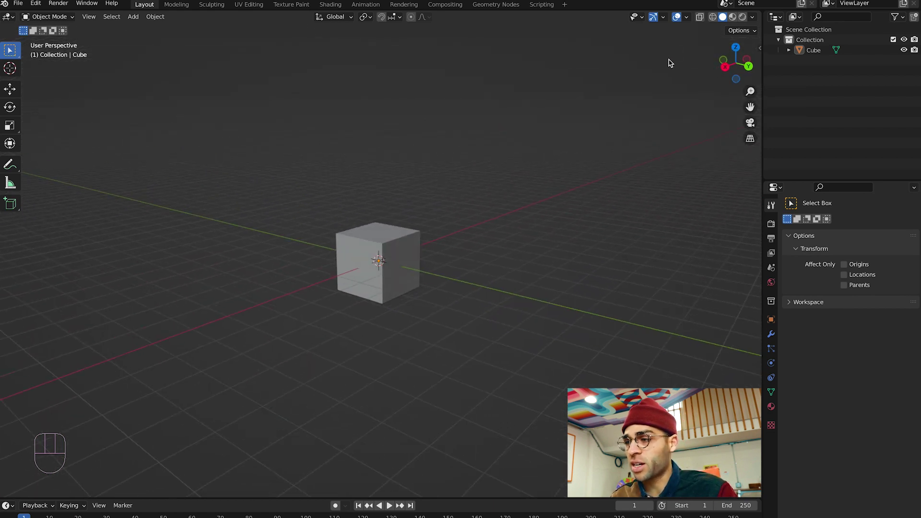
pyautogui.scroll(5, 671, 63)
pyautogui.scroll(-10, 670, 63)
pyautogui.hscroll(5, 671, 63)
pyautogui.scroll(-10, 670, 63)
pyautogui.hscroll(5, 670, 63)
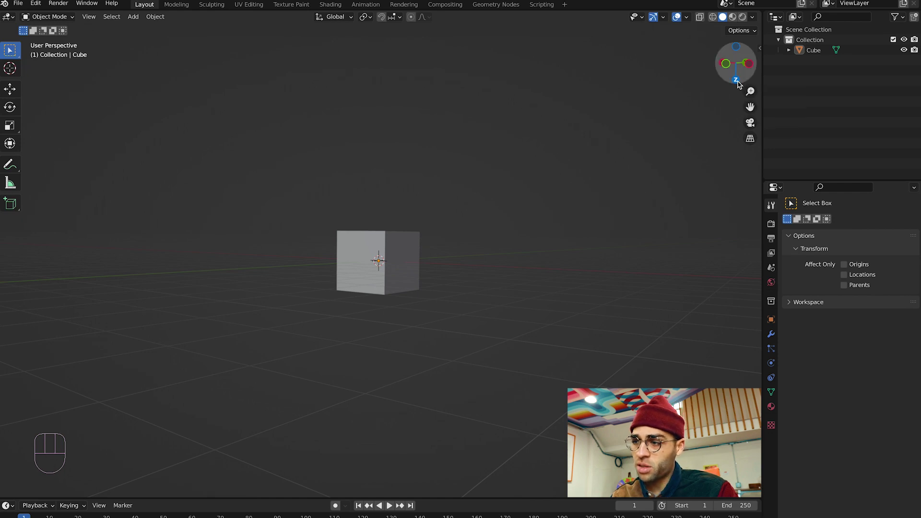
pyautogui.hscroll(-4, 663, 85)
pyautogui.scroll(-3, 662, 85)
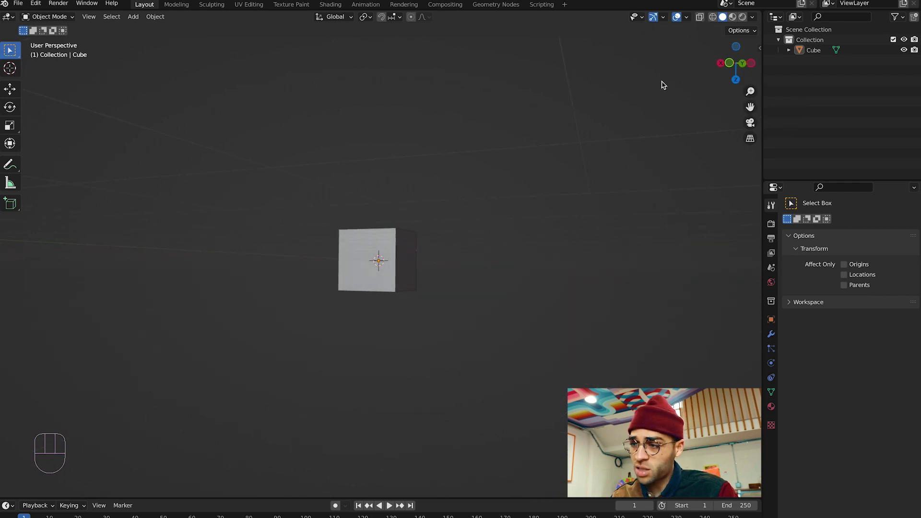
pyautogui.scroll(6, 660, 77)
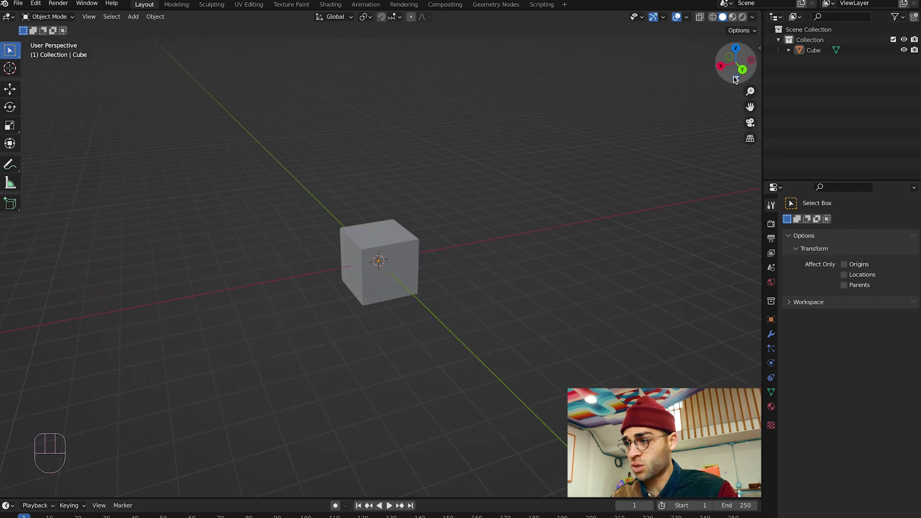
pyautogui.click(744, 71)
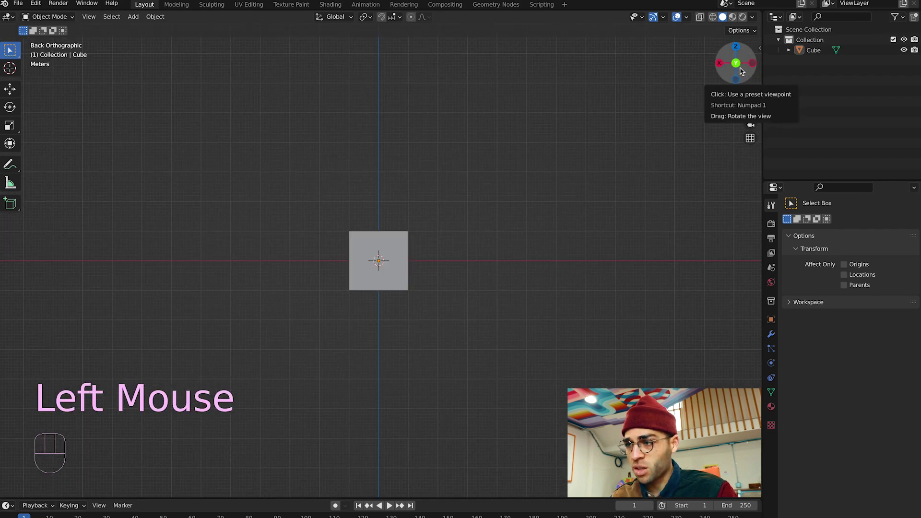
# Align the view to the right orthographic view and rotate it around the cube with the navigation gizmo.
pyautogui.scroll(5, 668, 80)
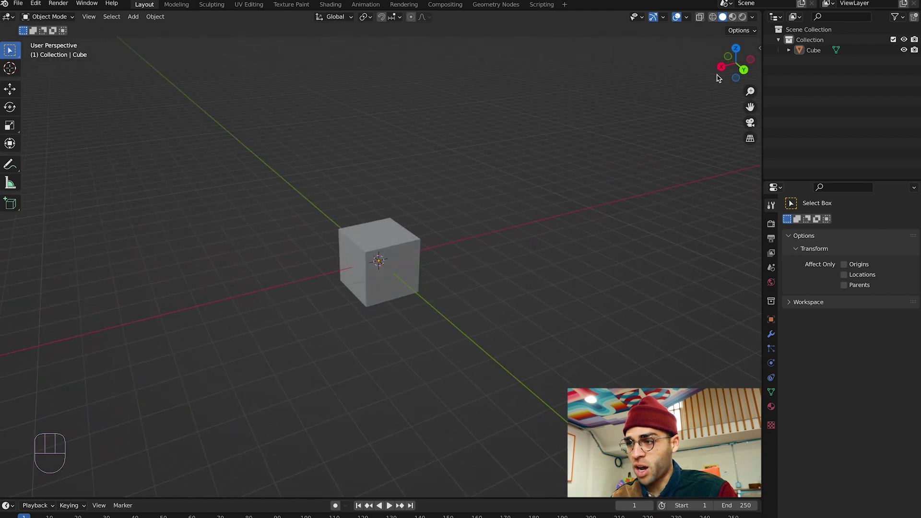
pyautogui.click(724, 72)
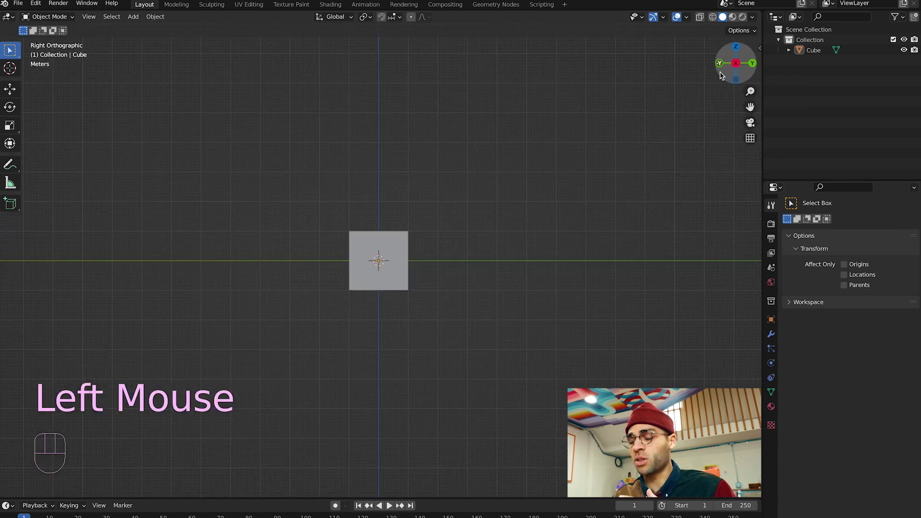
pyautogui.scroll(3, 689, 103)
pyautogui.scroll(3, 690, 103)
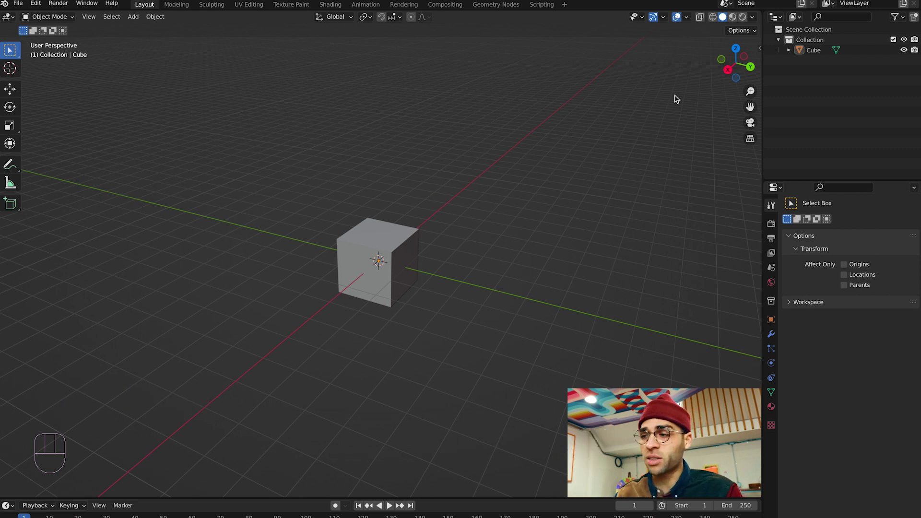
pyautogui.moveTo(729, 72); pyautogui.dragTo(755, 64)
pyautogui.doubleClick(730, 63)
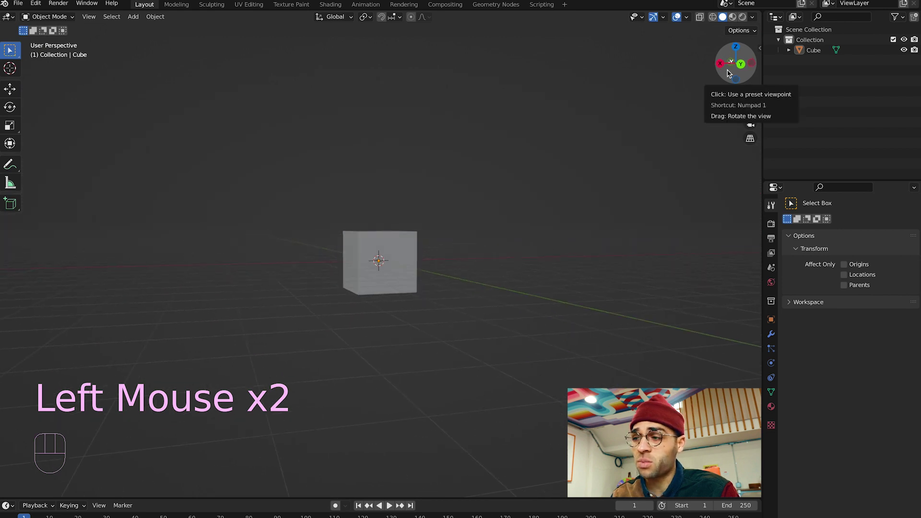
pyautogui.moveTo(729, 74)
pyautogui.mouseDown()
pyautogui.moveTo(734, 63)
pyautogui.moveTo(745, 68)
pyautogui.moveTo(727, 60)
pyautogui.moveTo(743, 70)
pyautogui.mouseUp()
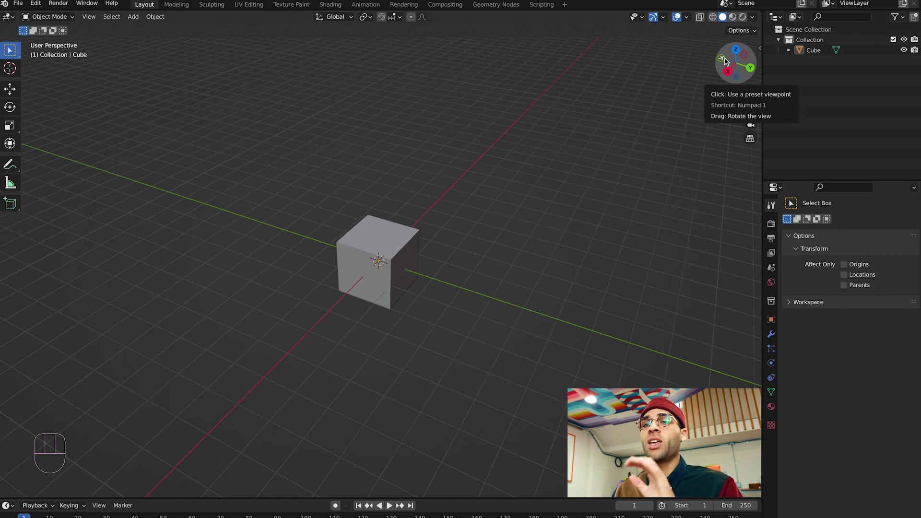
pyautogui.moveTo(725, 61); pyautogui.dragTo(721, 61)
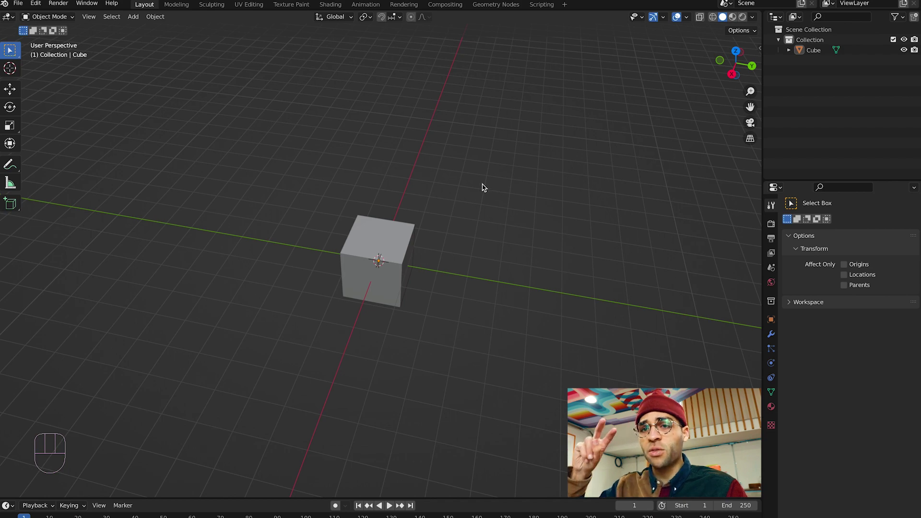
# Orbit freely around the cube to examine it from all sides, from above and from below the grid.
pyautogui.hscroll(10, 484, 188)
pyautogui.hscroll(-10, 484, 188)
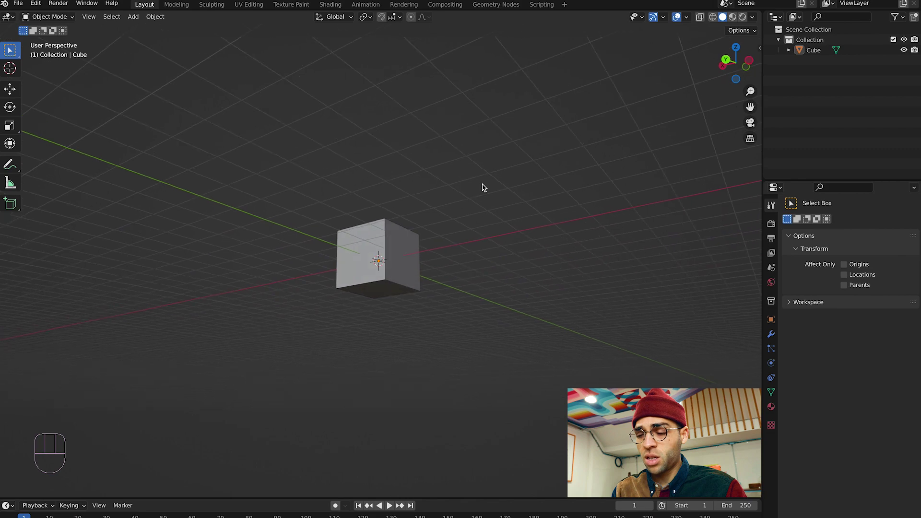
pyautogui.hscroll(-10, 484, 188)
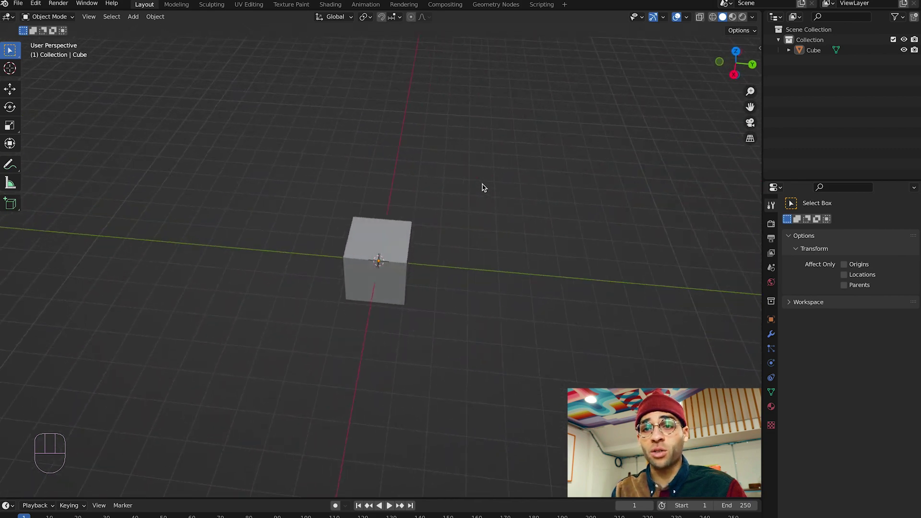
pyautogui.hscroll(-10, 485, 188)
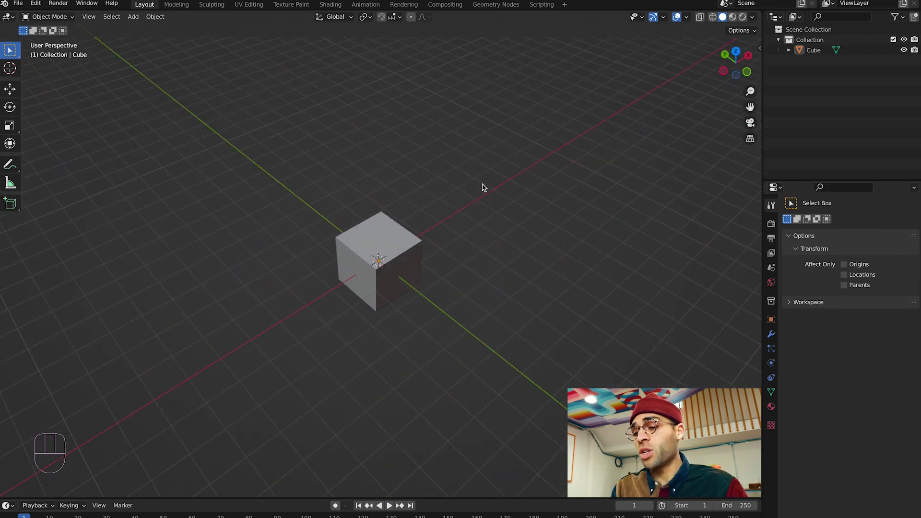
pyautogui.hscroll(-10, 484, 188)
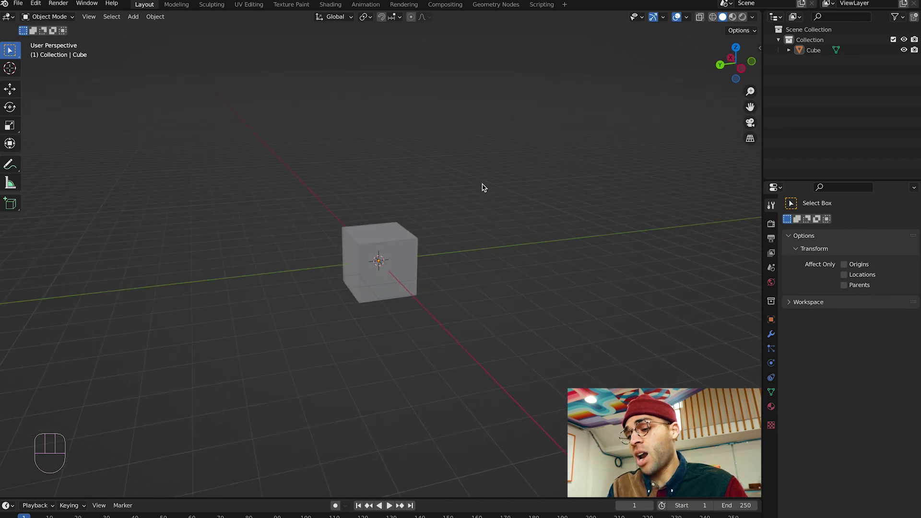
pyautogui.hscroll(-10, 485, 188)
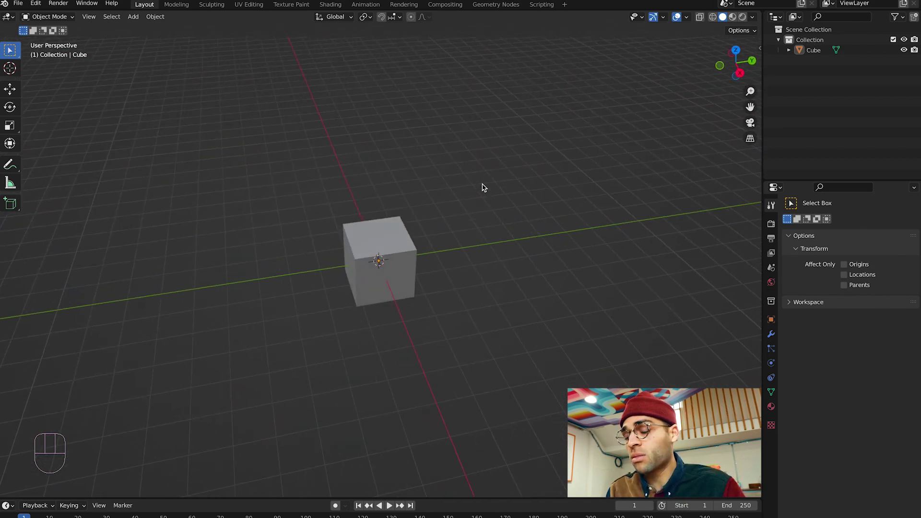
pyautogui.hscroll(-8, 484, 188)
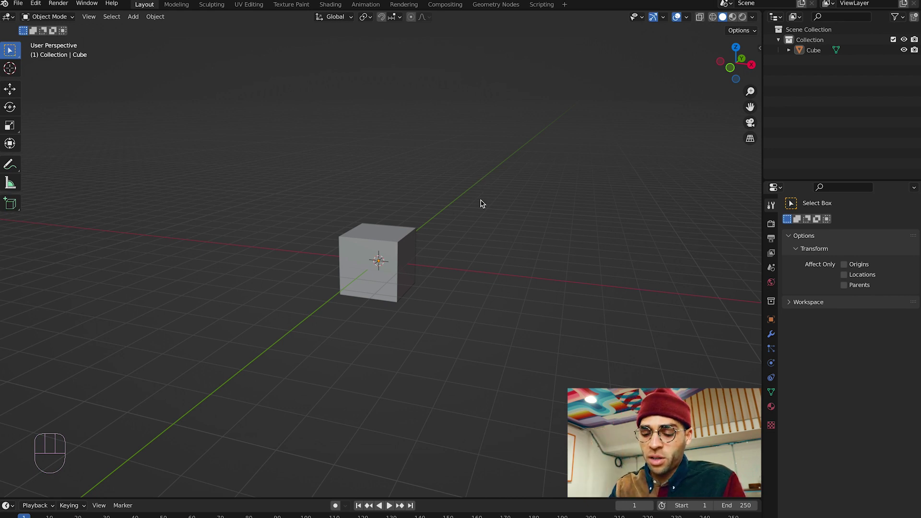
pyautogui.scroll(3, 481, 204)
pyautogui.hscroll(5, 481, 204)
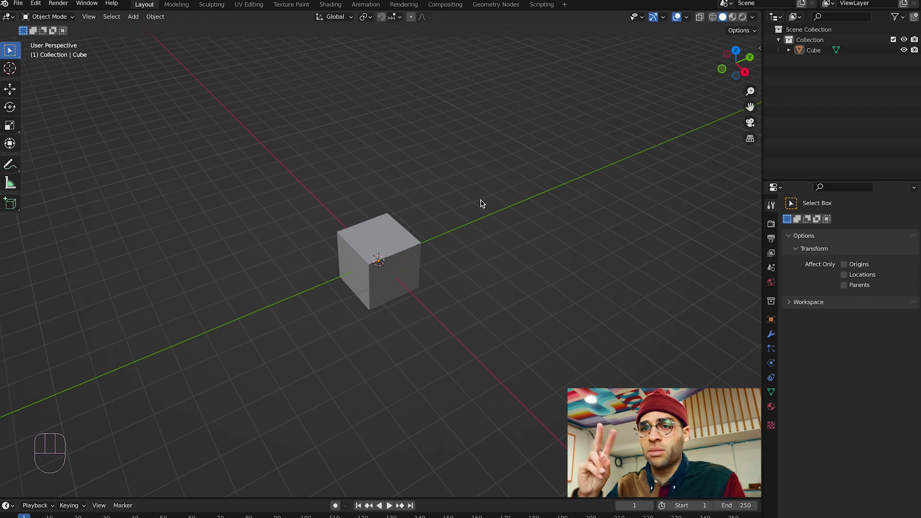
pyautogui.hscroll(10, 482, 204)
pyautogui.scroll(-5, 481, 204)
pyautogui.scroll(3, 481, 204)
pyautogui.hscroll(8, 481, 204)
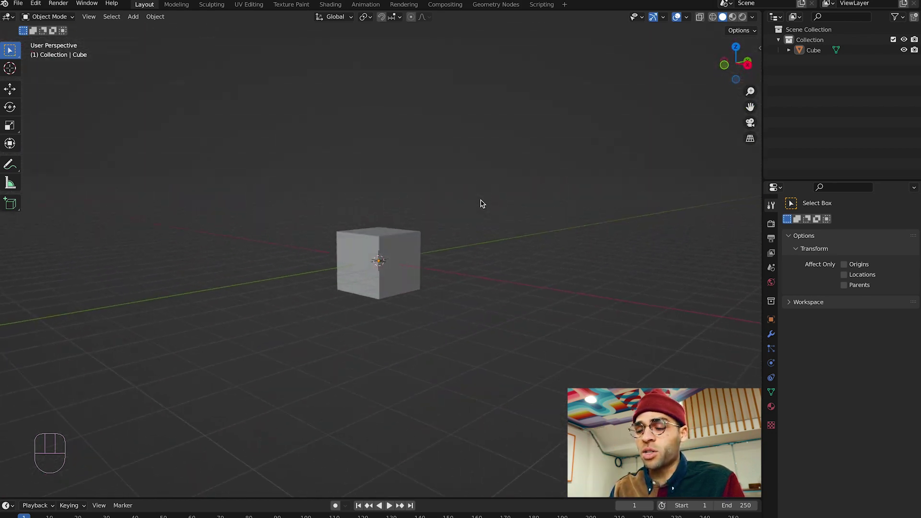
pyautogui.scroll(4, 481, 204)
pyautogui.hscroll(3, 482, 204)
pyautogui.scroll(-1, 482, 204)
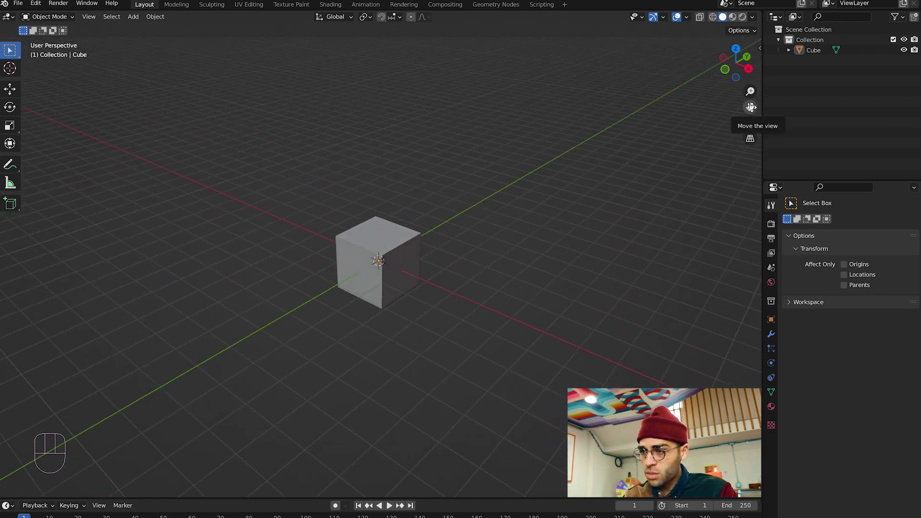
# Pan the view and zoom in on the cube with the viewport navigation controls, examining it off-centre.
pyautogui.moveTo(750, 107); pyautogui.dragTo(757, 92)
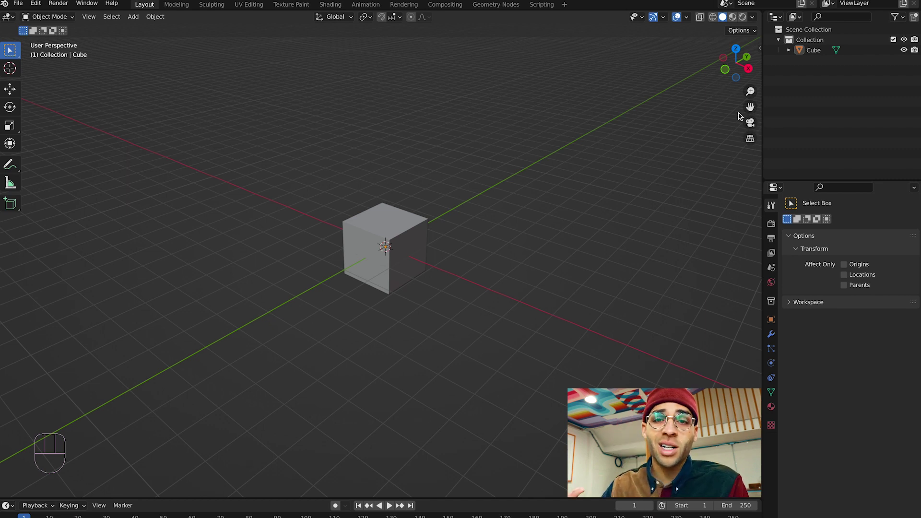
pyautogui.moveTo(750, 91)
pyautogui.mouseDown()
pyautogui.moveTo(751, 99)
pyautogui.moveTo(750, 58)
pyautogui.moveTo(750, 103)
pyautogui.moveTo(751, 93)
pyautogui.mouseUp()
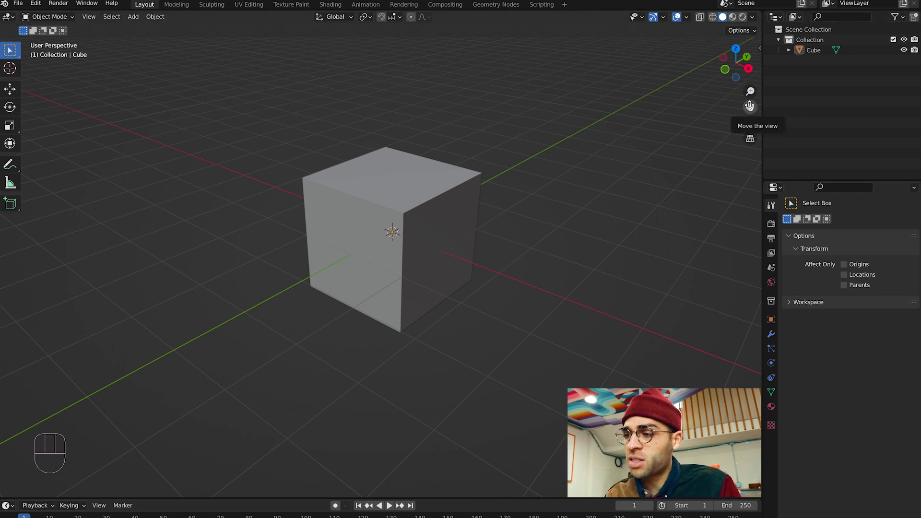
pyautogui.moveTo(750, 107); pyautogui.dragTo(737, 145)
pyautogui.moveTo(751, 107); pyautogui.dragTo(602, 128)
pyautogui.hscroll(-10, 690, 113)
pyautogui.hscroll(10, 690, 113)
pyautogui.scroll(4, 690, 113)
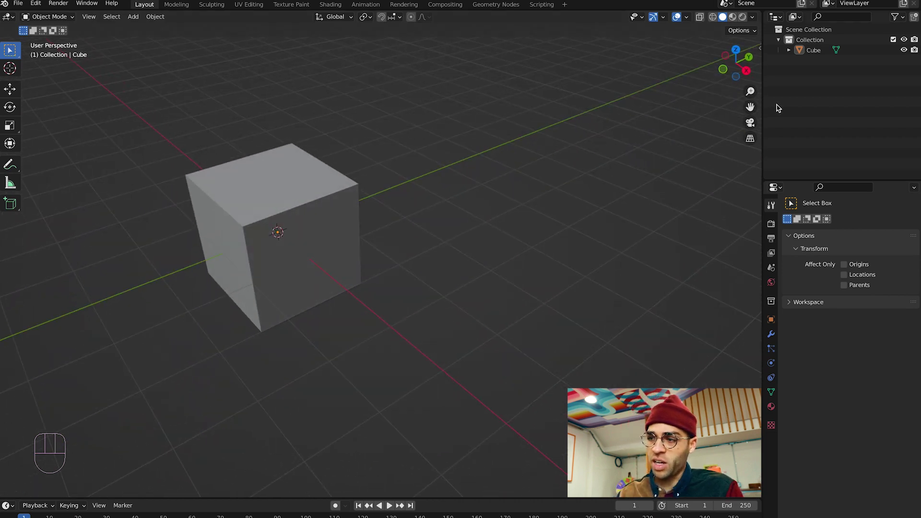
# Pan the cube back toward the middle of the viewport and zoom out from it.
pyautogui.moveTo(750, 107); pyautogui.dragTo(877, 99)
pyautogui.hscroll(5, 641, 154)
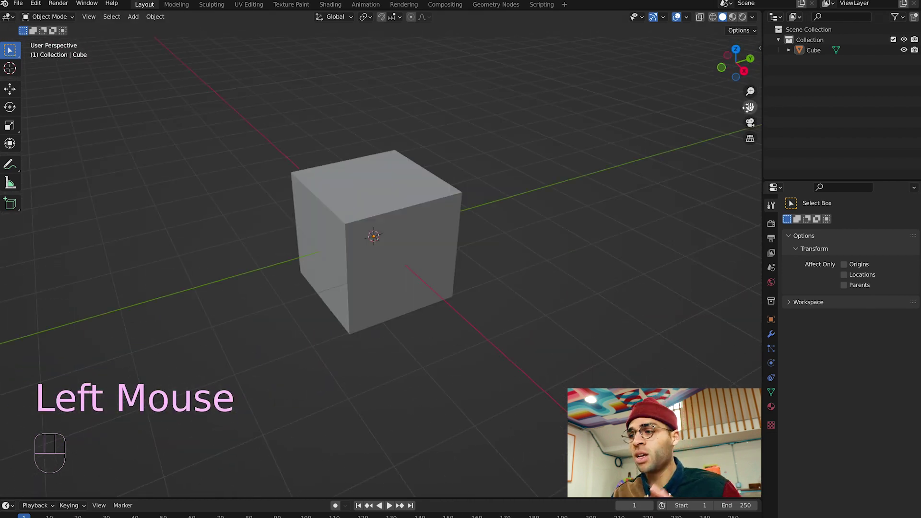
pyautogui.moveTo(748, 108); pyautogui.dragTo(785, 126)
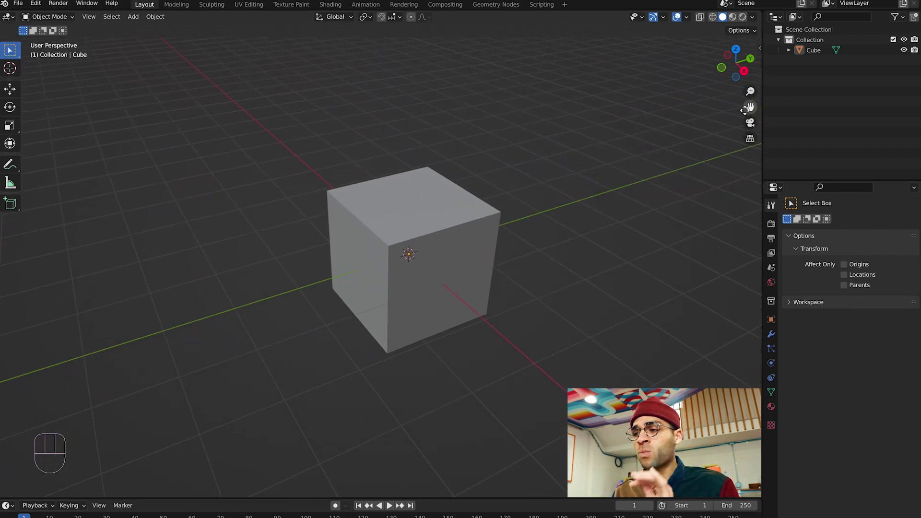
pyautogui.moveTo(750, 91); pyautogui.dragTo(749, 126)
pyautogui.hscroll(5, 522, 128)
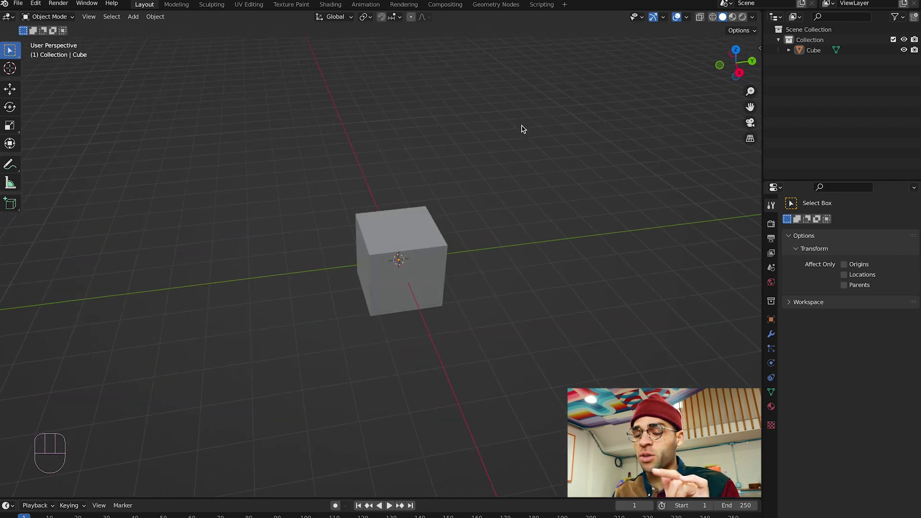
# Orbit to the opposite side of the cube and pan it slightly upward in the viewport.
pyautogui.scroll(-8, 523, 128)
pyautogui.scroll(8, 524, 129)
pyautogui.scroll(-6, 524, 129)
pyautogui.scroll(8, 523, 129)
pyautogui.hscroll(5, 523, 129)
pyautogui.hscroll(-12, 523, 130)
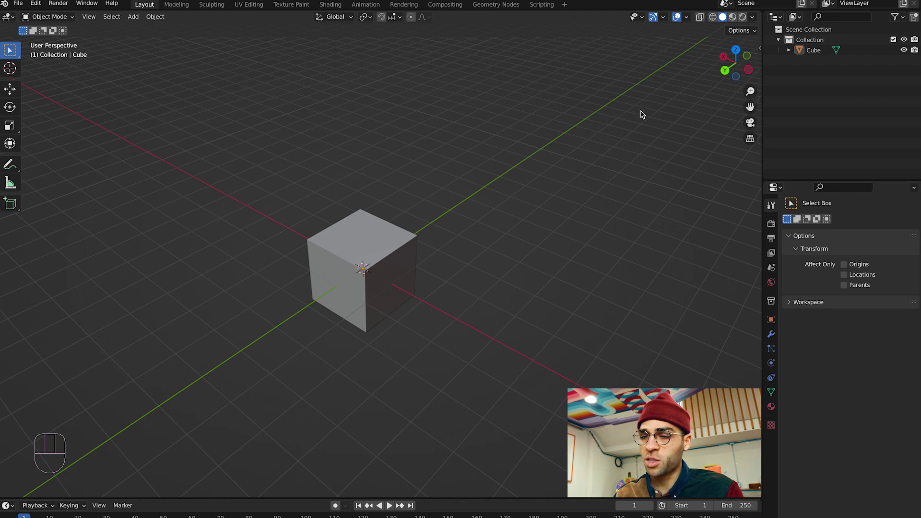
pyautogui.moveTo(749, 107); pyautogui.dragTo(760, 77)
pyautogui.scroll(-3, 618, 148)
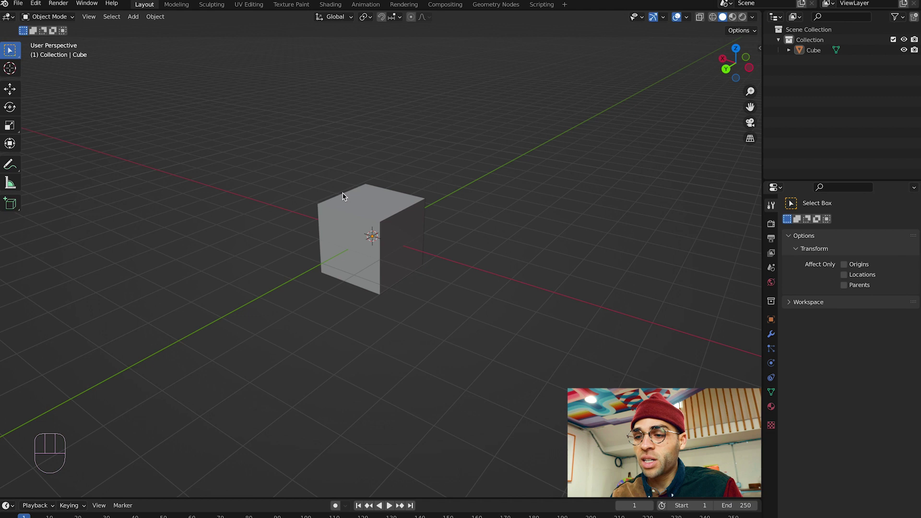
# Delete the cube from the scene.
pyautogui.click(373, 208)
pyautogui.press('x')
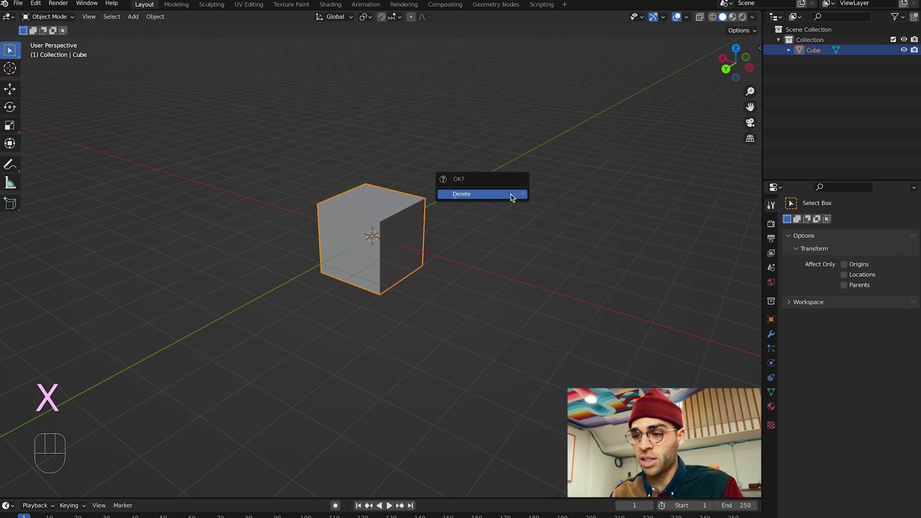
pyautogui.click(500, 199)
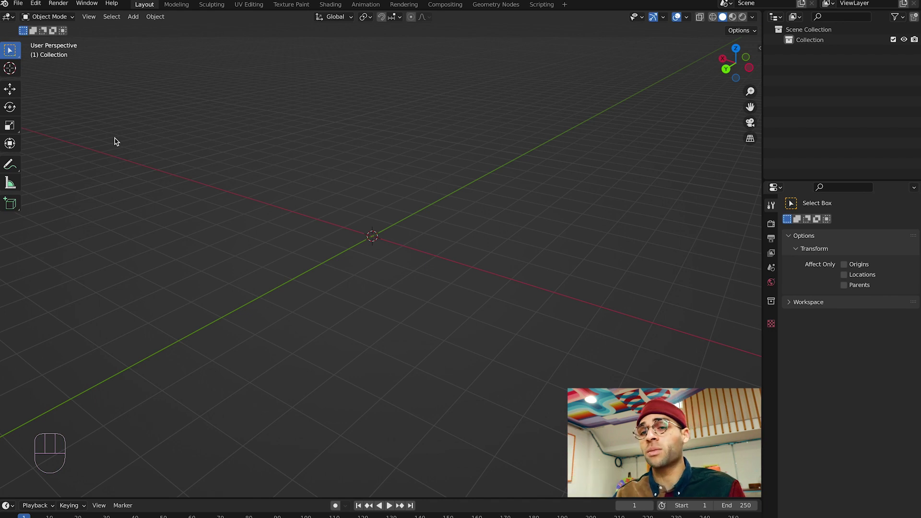
# Start an FBX import and open the recent Populaire folder in the file browser.
pyautogui.click(17, 4)
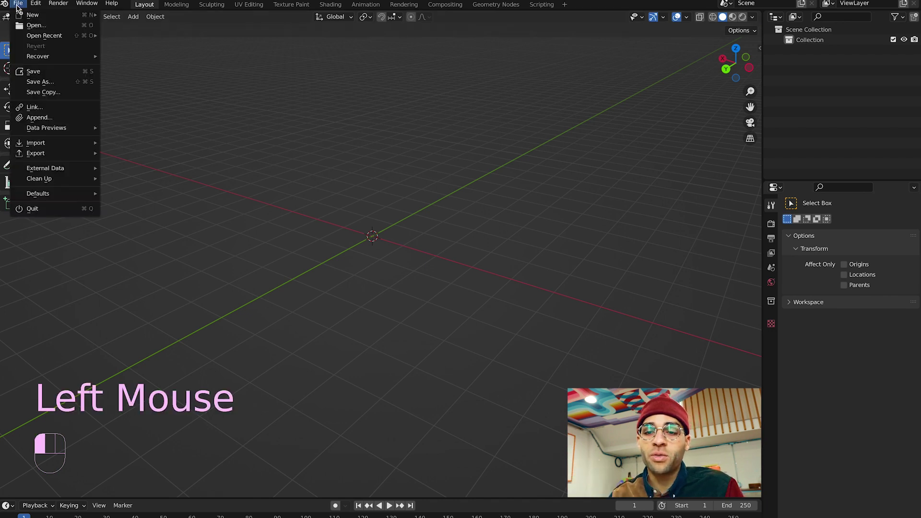
pyautogui.moveTo(69, 147)
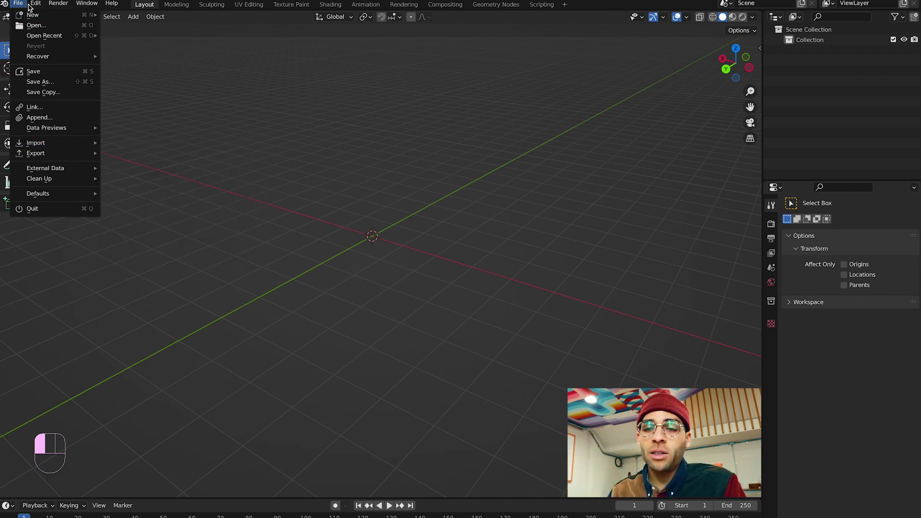
pyautogui.click(19, 4)
pyautogui.click(20, 4)
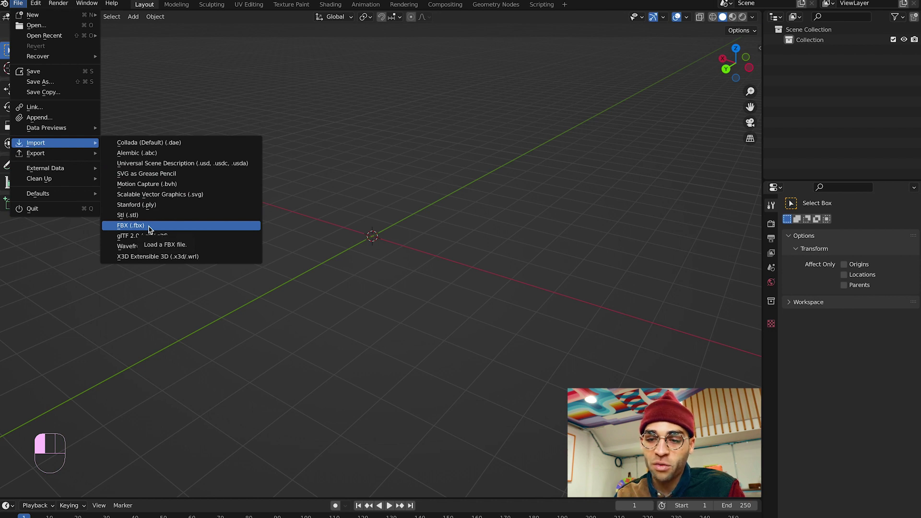
pyautogui.click(149, 226)
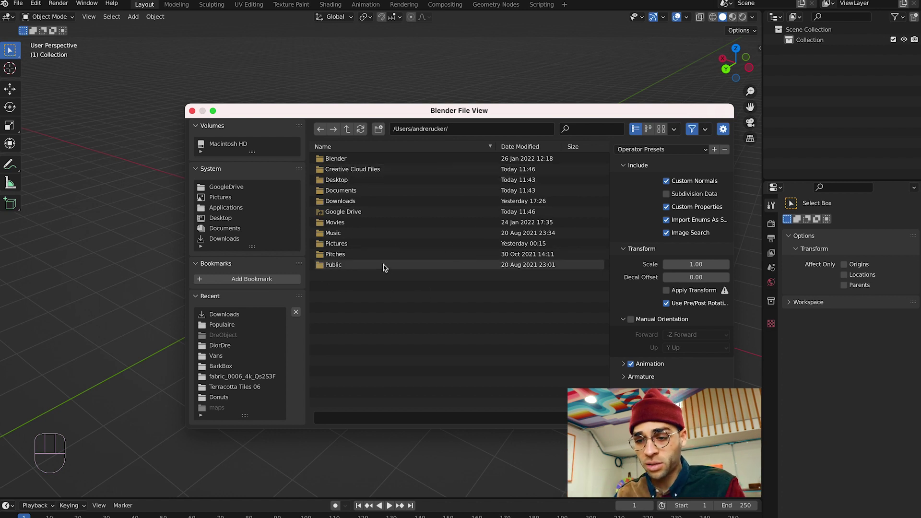
pyautogui.click(234, 325)
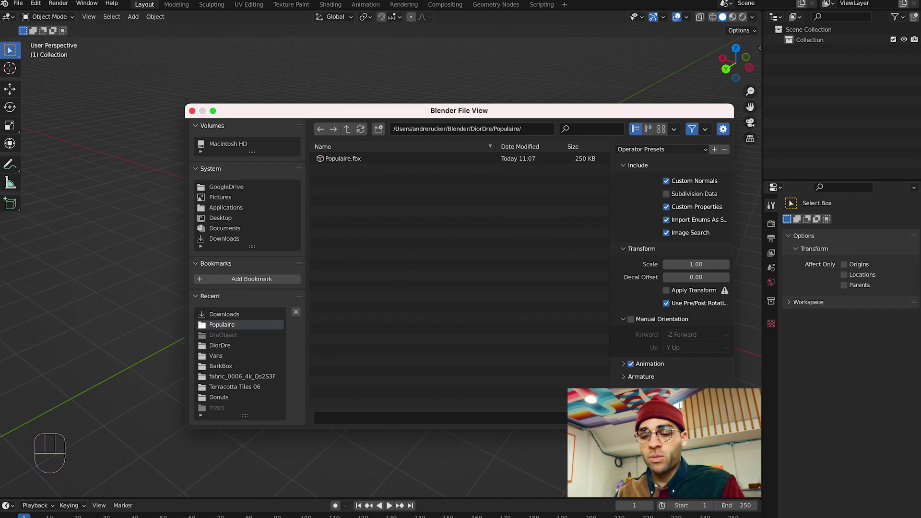
# Switch to Finder to view the Downloads folder, and minimise the Finder window.
pyautogui.click(141, 499)
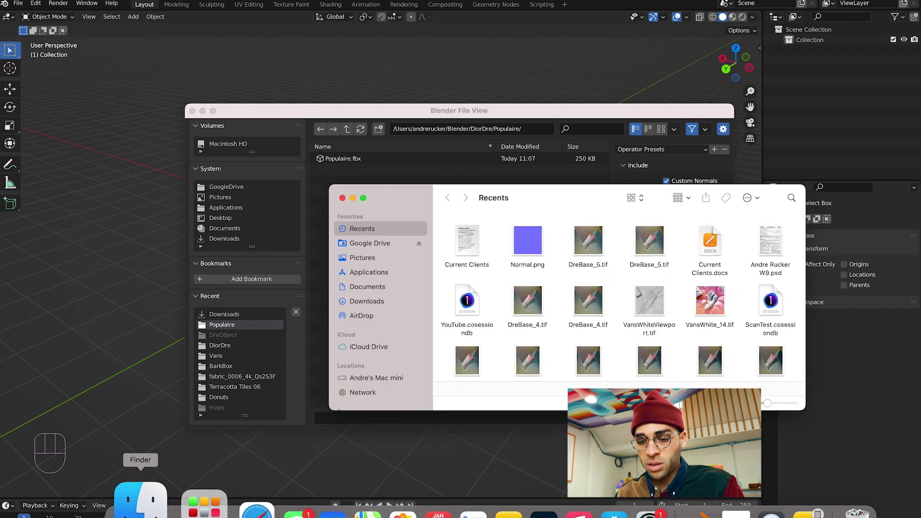
pyautogui.click(367, 301)
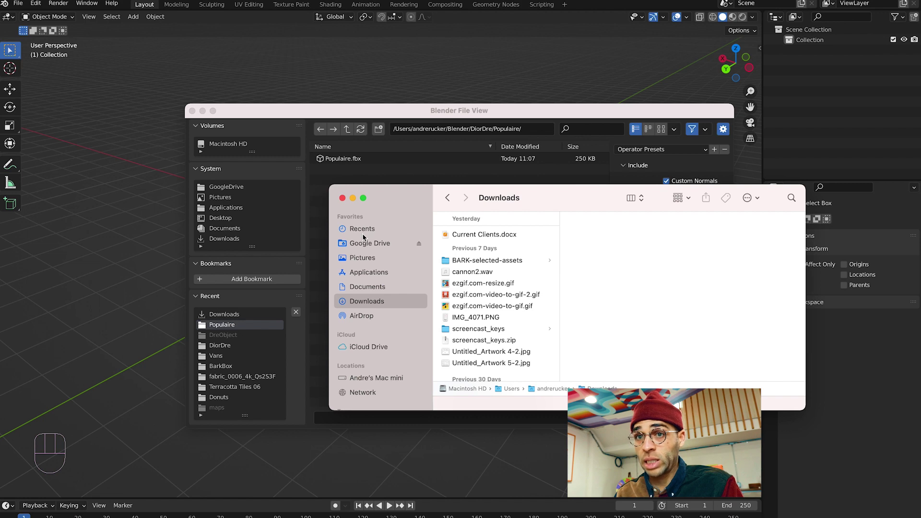
pyautogui.click(353, 198)
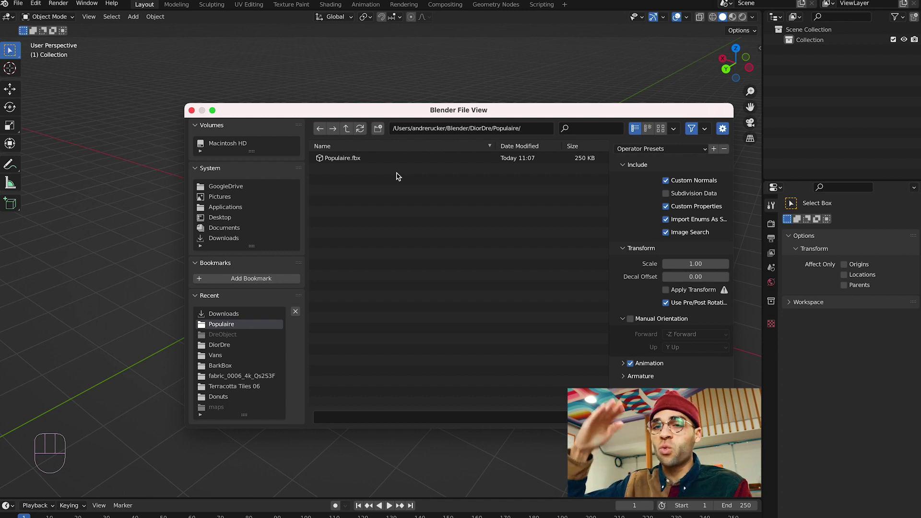
# Import the Populaire.fbx model into the scene.
pyautogui.click(353, 158)
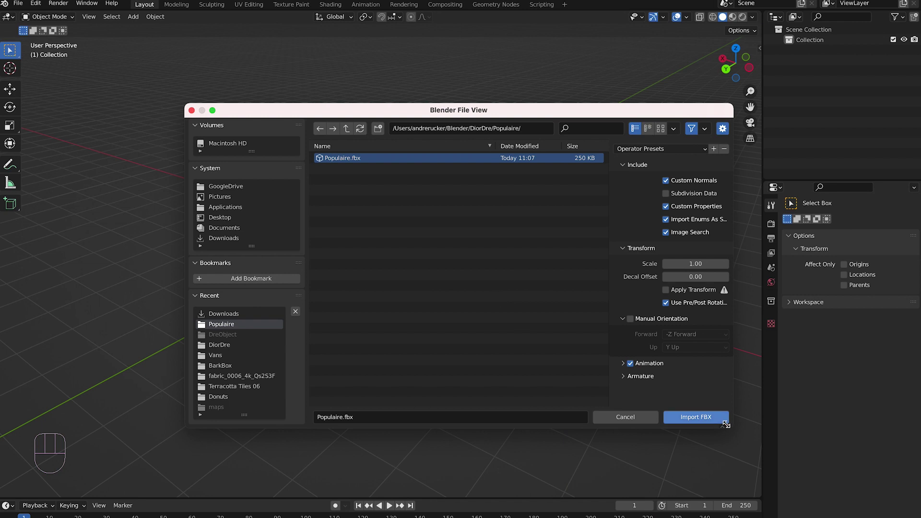
pyautogui.click(697, 418)
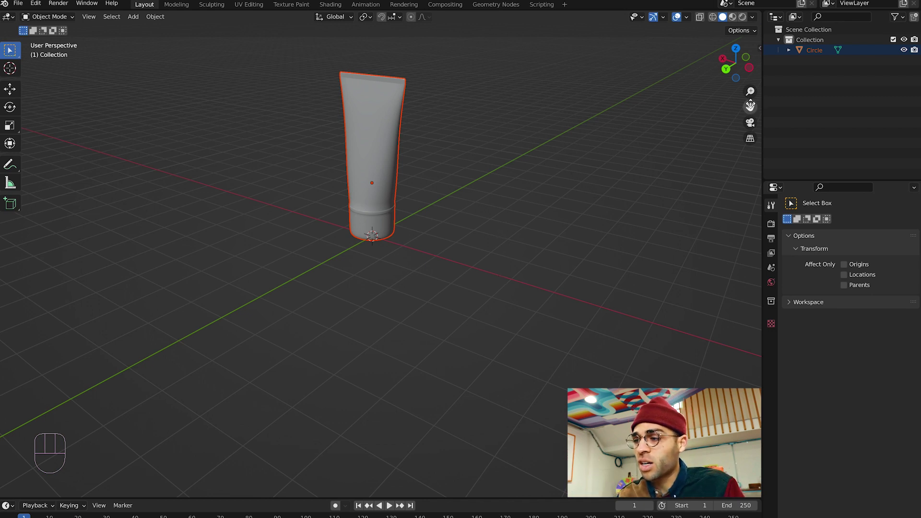
# Examine the imported tube from its front, side and back in the 3D viewport.
pyautogui.moveTo(750, 106); pyautogui.dragTo(779, 169)
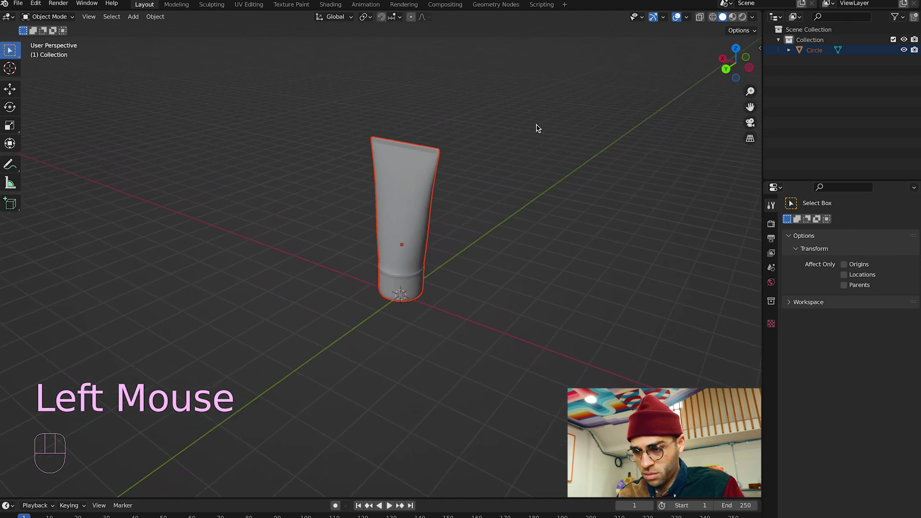
pyautogui.scroll(-5, 536, 128)
pyautogui.scroll(5, 536, 128)
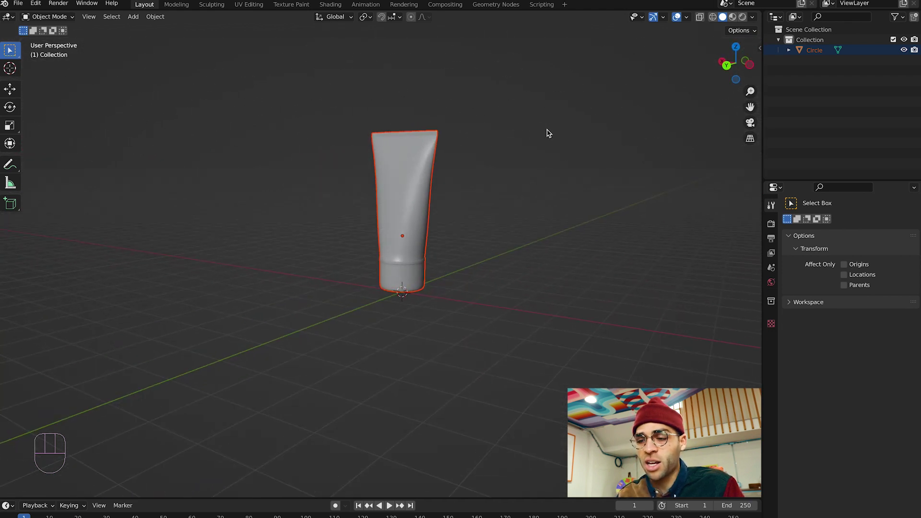
pyautogui.hscroll(-3, 512, 135)
pyautogui.hscroll(-5, 513, 136)
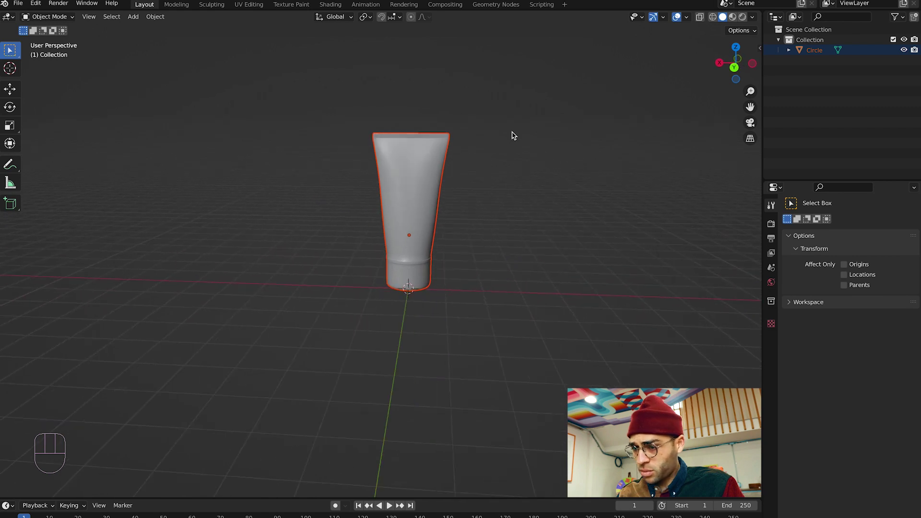
pyautogui.hscroll(-3, 512, 136)
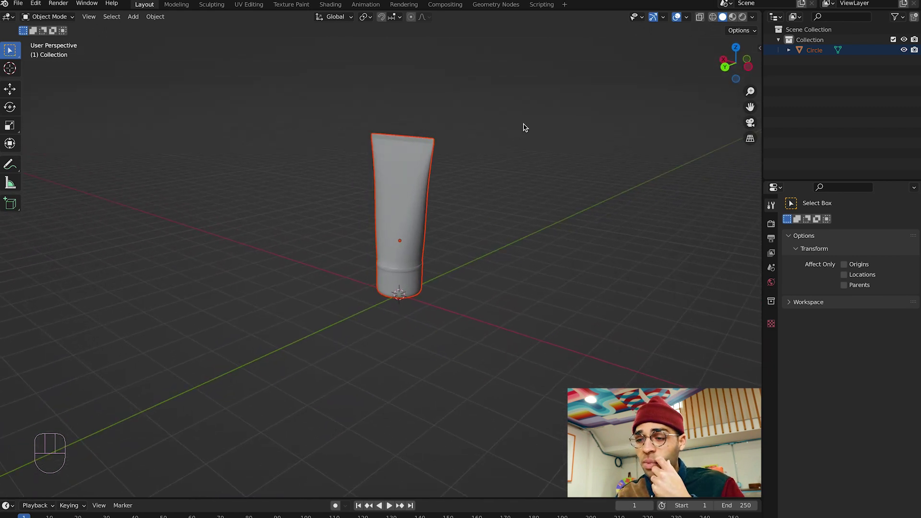
pyautogui.hscroll(-10, 525, 127)
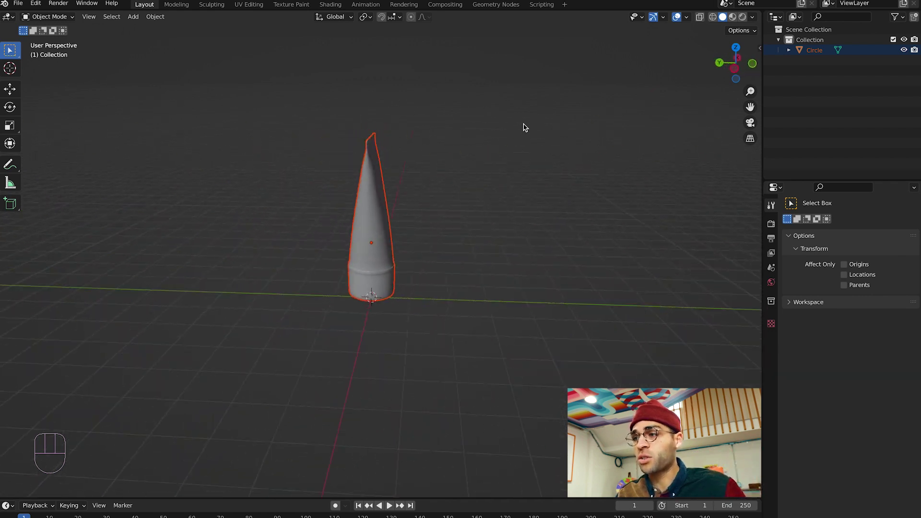
pyautogui.hscroll(-5, 525, 127)
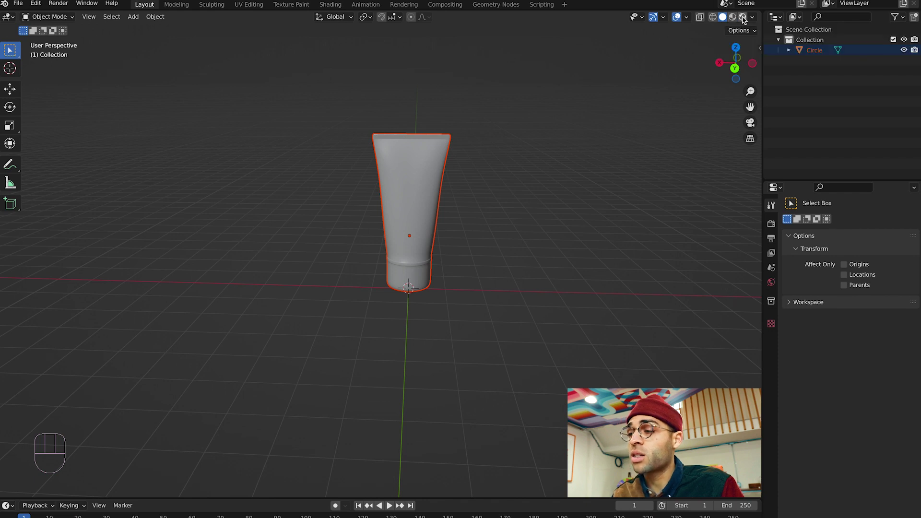
# Display the scene in wireframe shading and examine the tube's mesh up close from different angles.
pyautogui.click(714, 18)
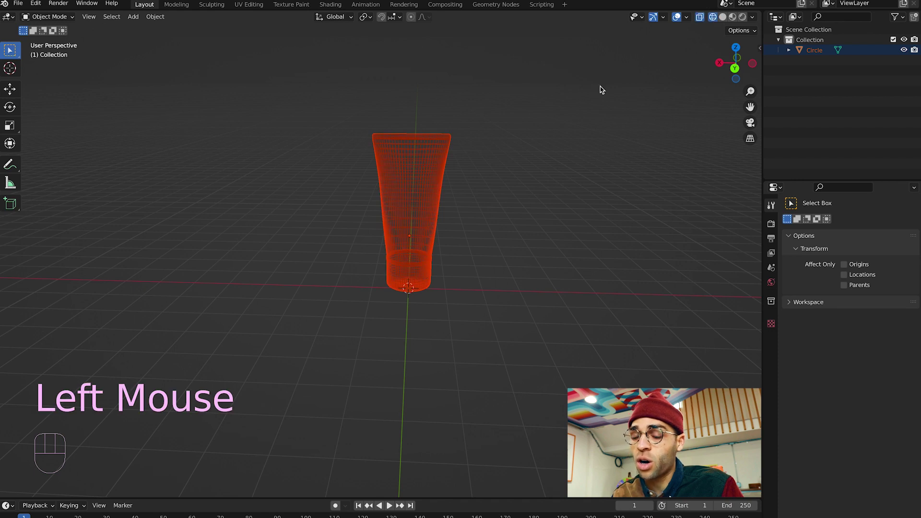
pyautogui.hscroll(10, 603, 102)
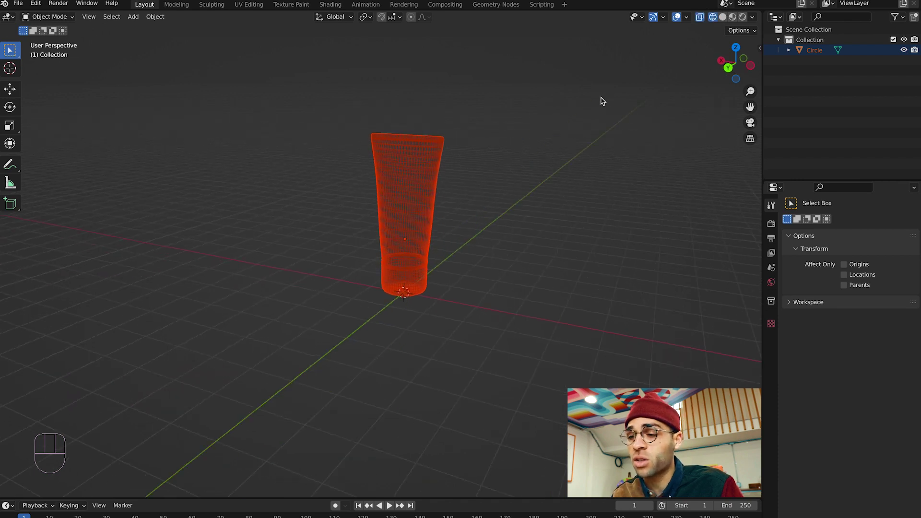
pyautogui.hscroll(-8, 602, 101)
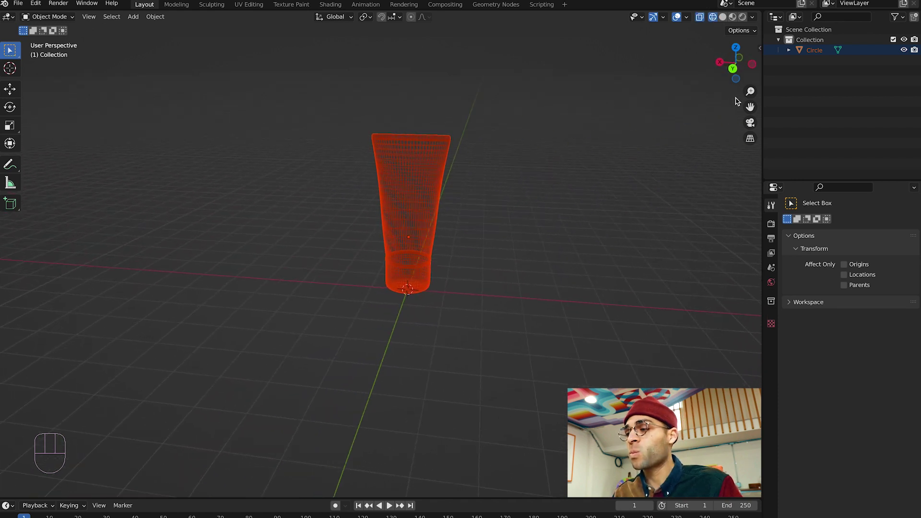
pyautogui.moveTo(750, 91); pyautogui.dragTo(724, 110)
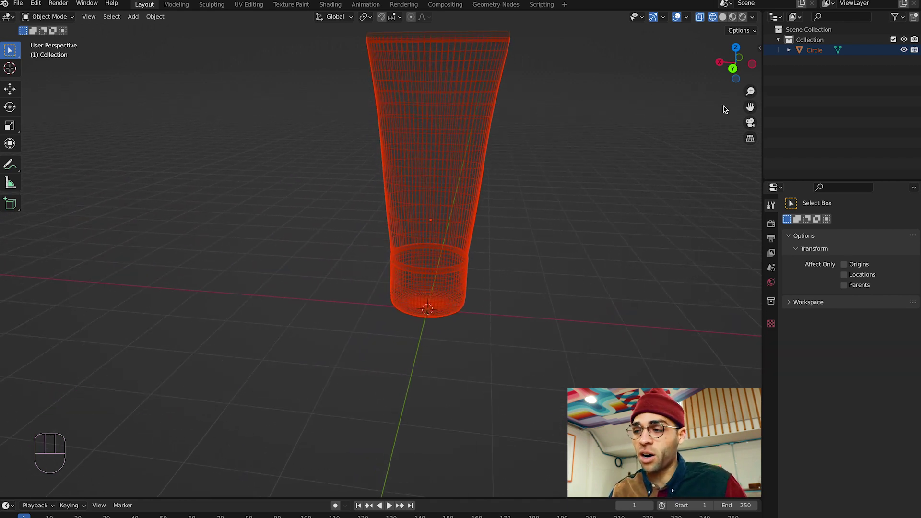
pyautogui.moveTo(751, 106); pyautogui.dragTo(750, 181)
pyautogui.hscroll(5, 571, 98)
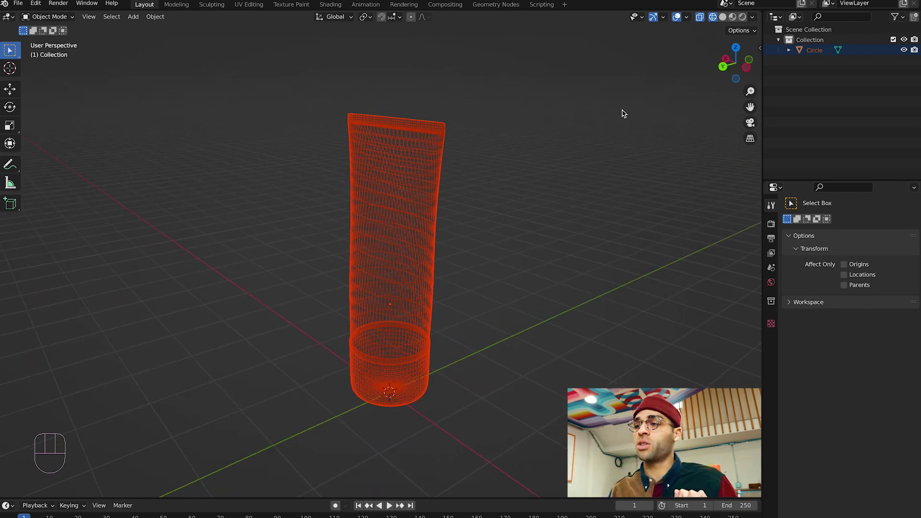
# Return the viewport to solid shading, deselect the tube and inspect its shape from several sides.
pyautogui.click(723, 18)
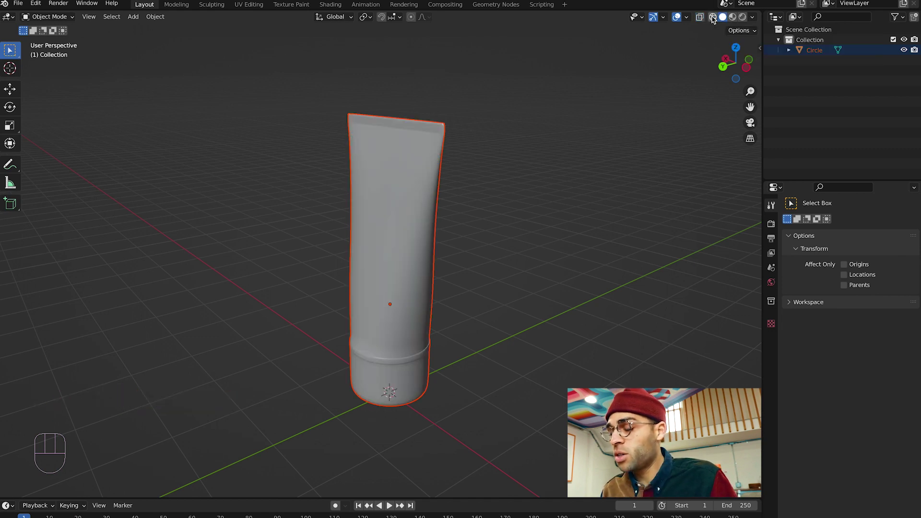
pyautogui.click(482, 163)
pyautogui.hscroll(5, 461, 158)
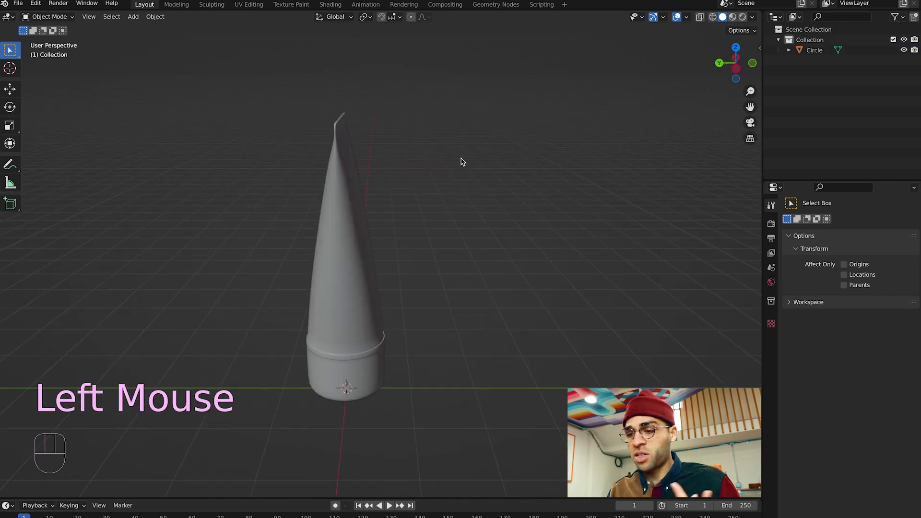
pyautogui.hscroll(-6, 462, 159)
pyautogui.hscroll(4, 461, 158)
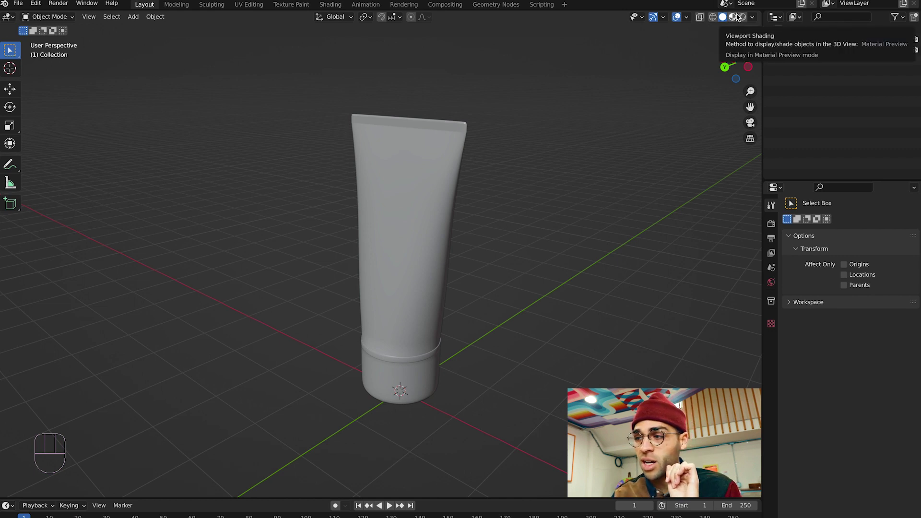
# Set the viewport shading to Material Preview and view the tube's textures and lettering from all around.
pyautogui.click(735, 17)
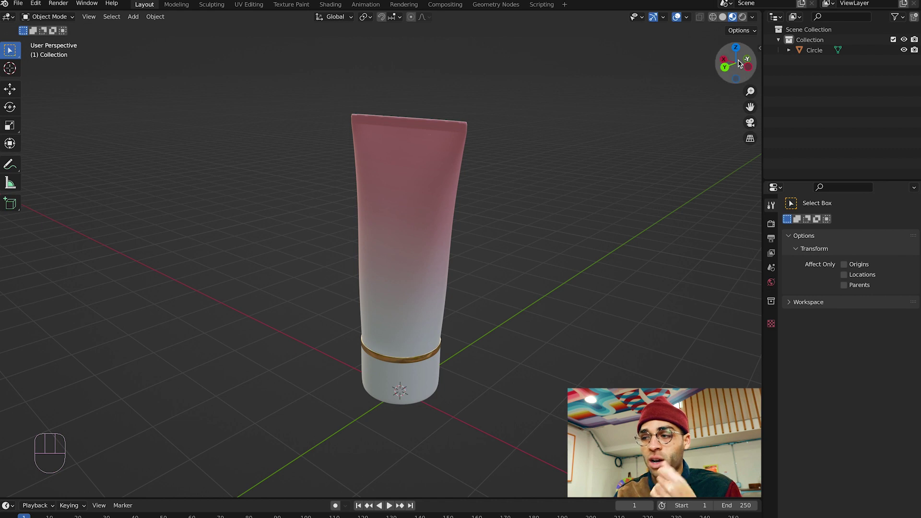
pyautogui.moveTo(749, 68); pyautogui.dragTo(598, 48)
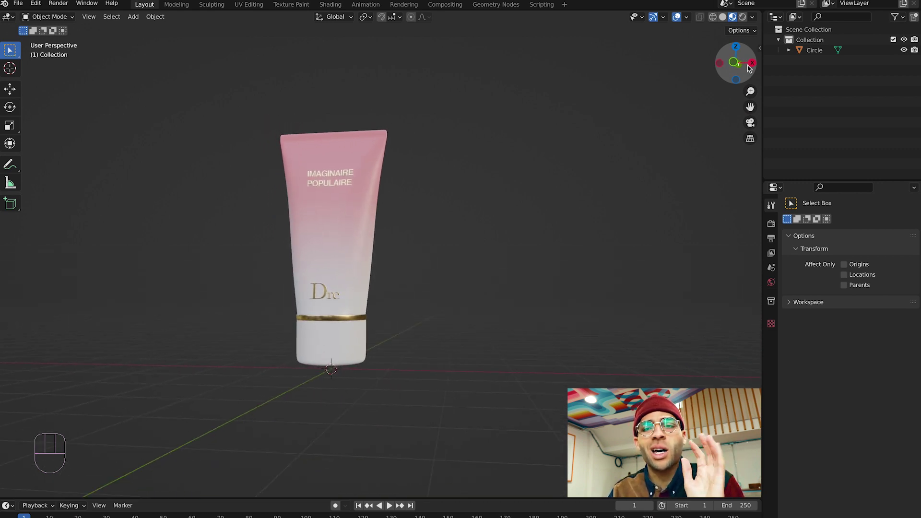
pyautogui.moveTo(751, 107); pyautogui.dragTo(823, 88)
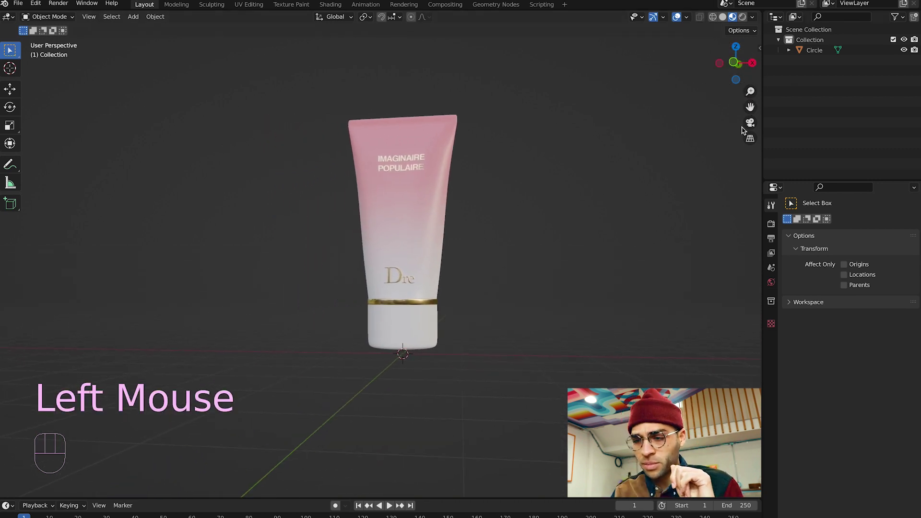
pyautogui.hscroll(-5, 619, 148)
pyautogui.hscroll(5, 619, 148)
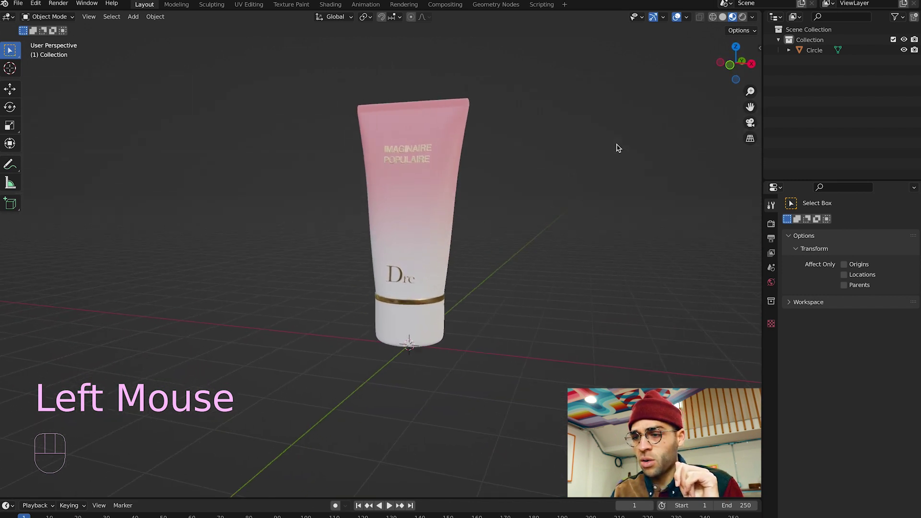
pyautogui.hscroll(-2, 619, 148)
pyautogui.hscroll(-5, 619, 148)
pyautogui.hscroll(3, 619, 148)
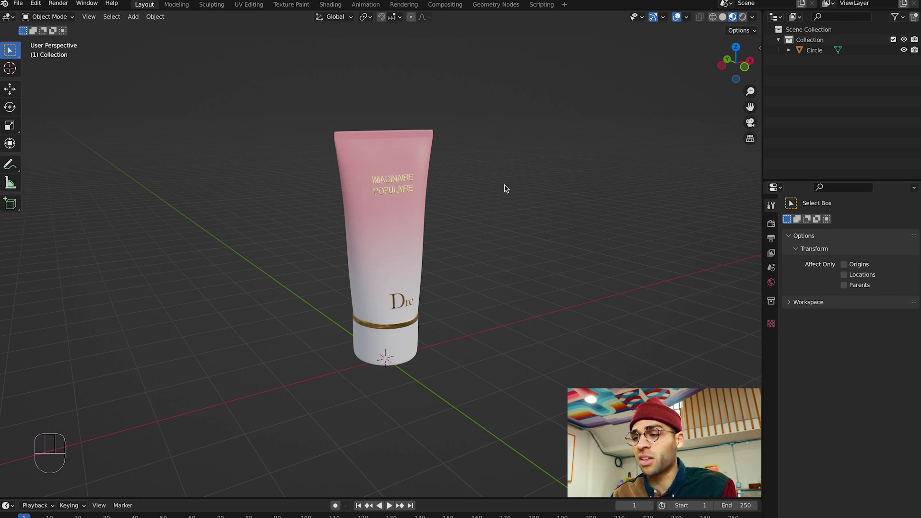
pyautogui.hscroll(15, 505, 185)
pyautogui.hscroll(15, 505, 189)
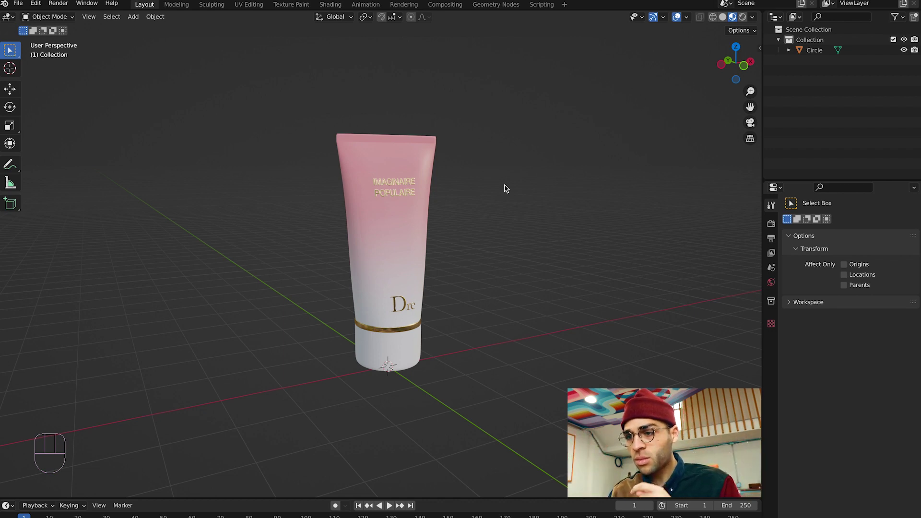
# Select the tube in the viewport and clear the selection again.
pyautogui.click(390, 189)
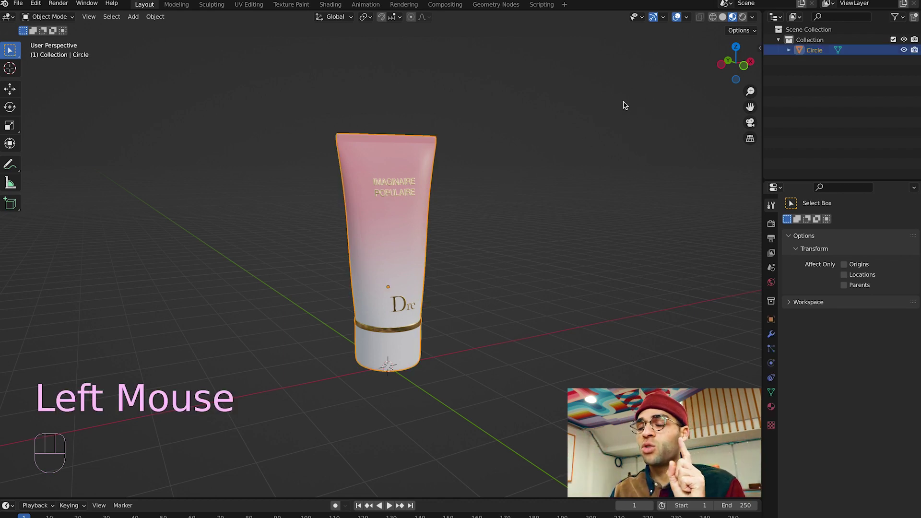
pyautogui.click(395, 197)
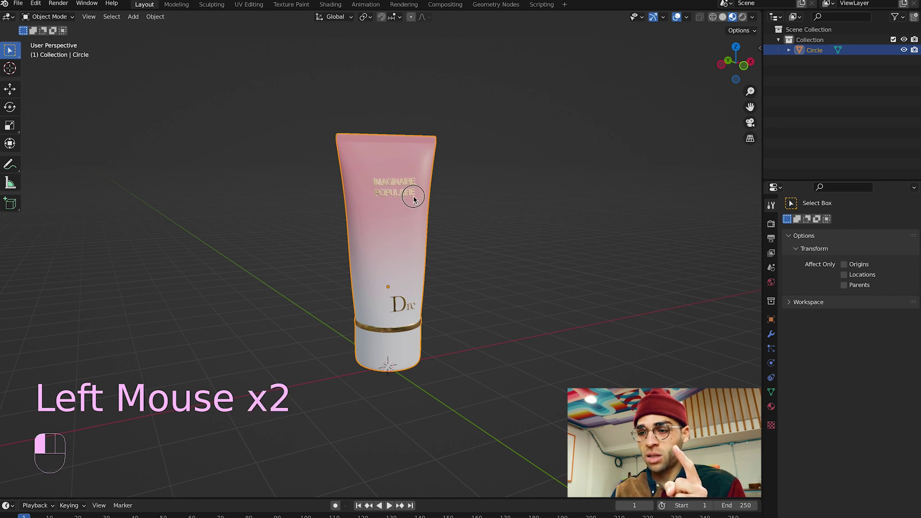
pyautogui.click(391, 195)
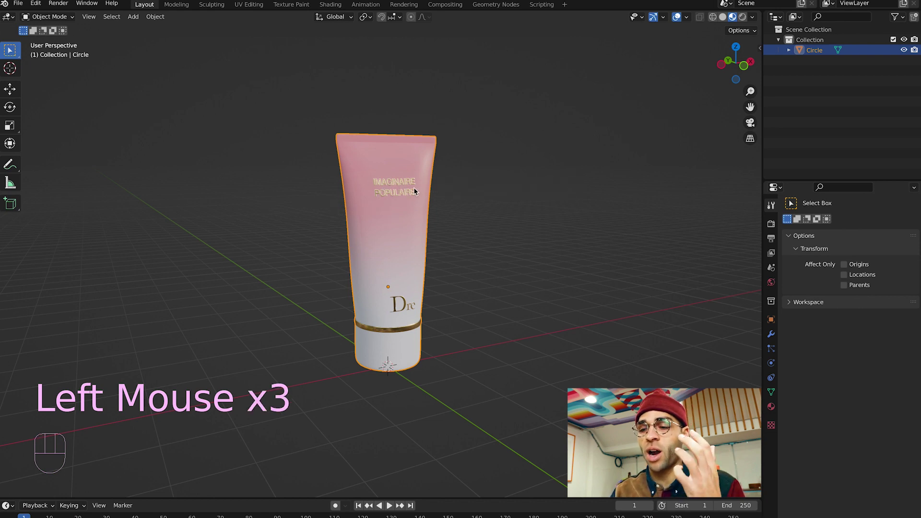
pyautogui.click(385, 192)
pyautogui.click(387, 204)
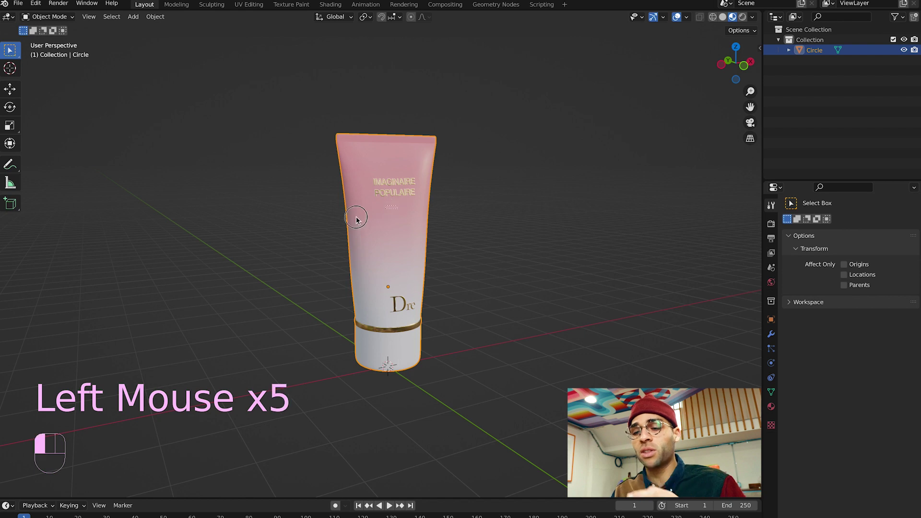
pyautogui.click(389, 218)
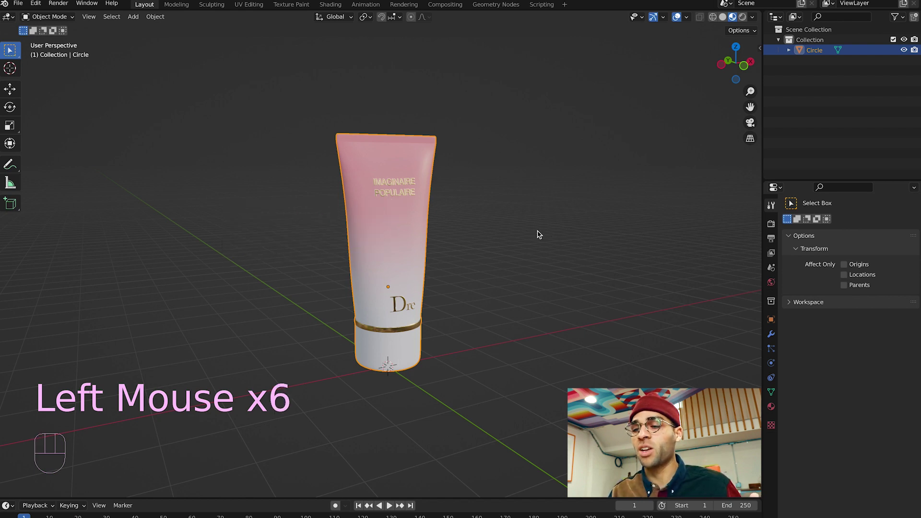
pyautogui.click(506, 226)
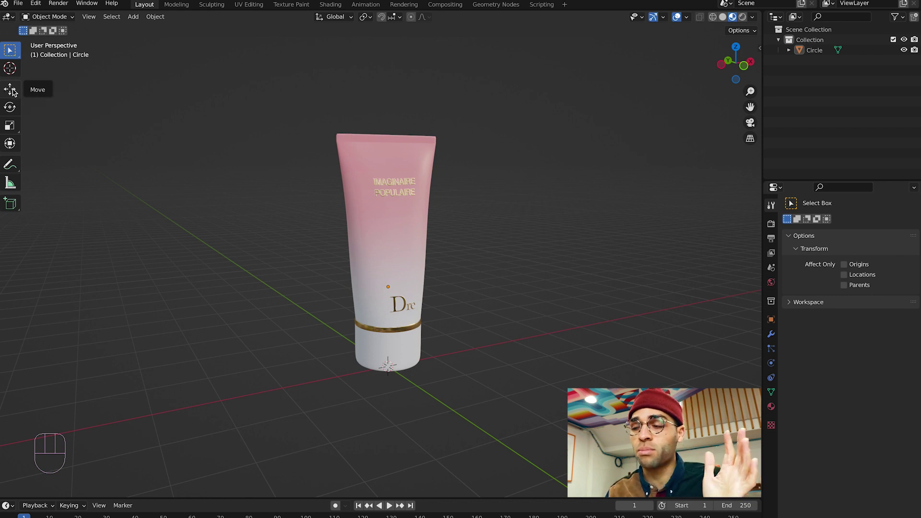
# Activate the Move tool and select the tube, with its axis handles viewed from slightly above.
pyautogui.click(11, 90)
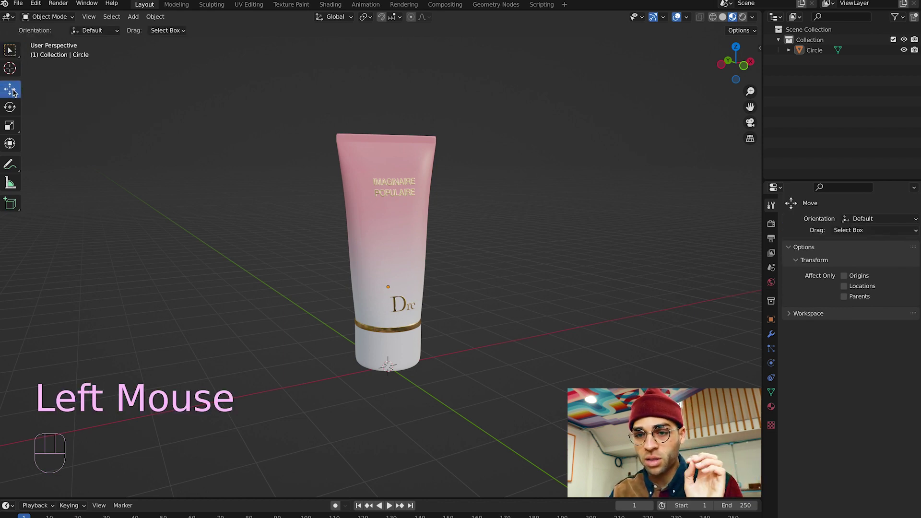
pyautogui.click(390, 194)
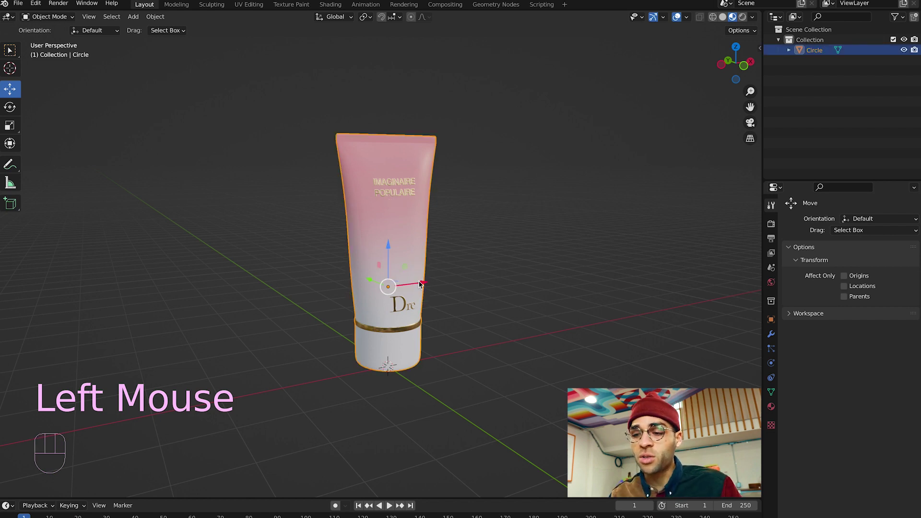
pyautogui.moveTo(515, 277); pyautogui.dragTo(445, 297, button='middle')
pyautogui.moveTo(358, 298); pyautogui.dragTo(428, 264, button='middle')
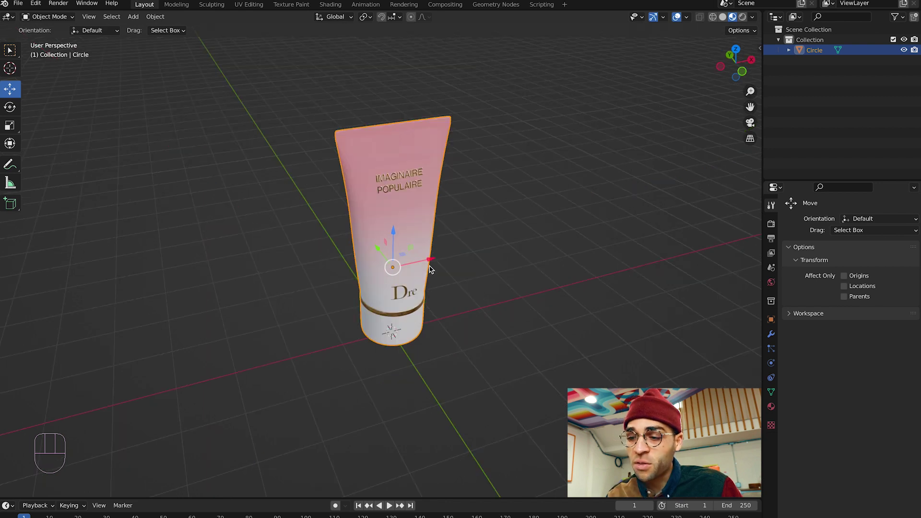
# Try moving the tube a short distance along the X axis and undo the move.
pyautogui.click(430, 261)
pyautogui.moveTo(430, 261); pyautogui.dragTo(474, 269)
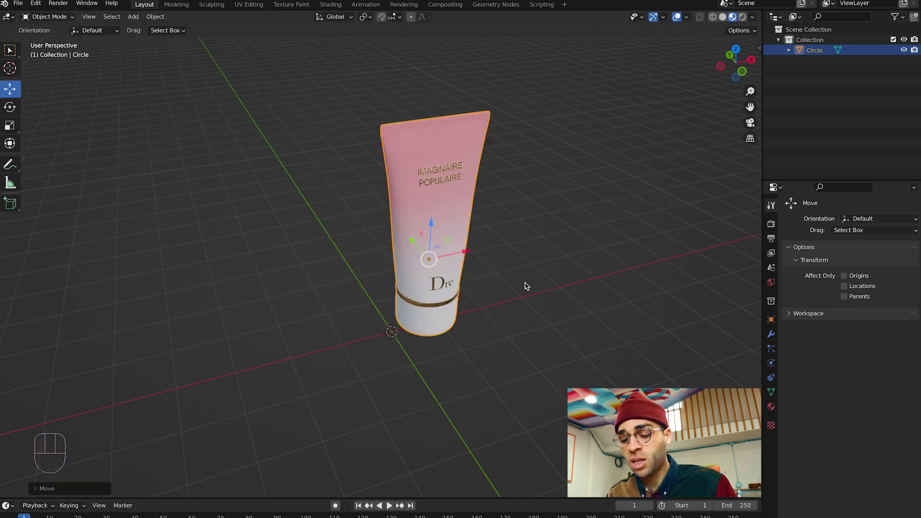
pyautogui.press('super+z')
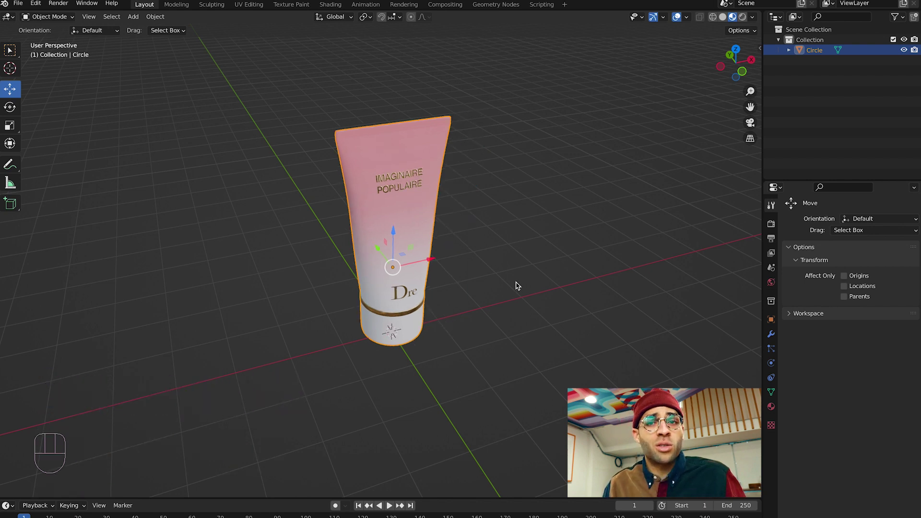
# Try moving the tube along the green Y axis away from the origin and undo the move.
pyautogui.moveTo(429, 244); pyautogui.dragTo(352, 270, button='middle')
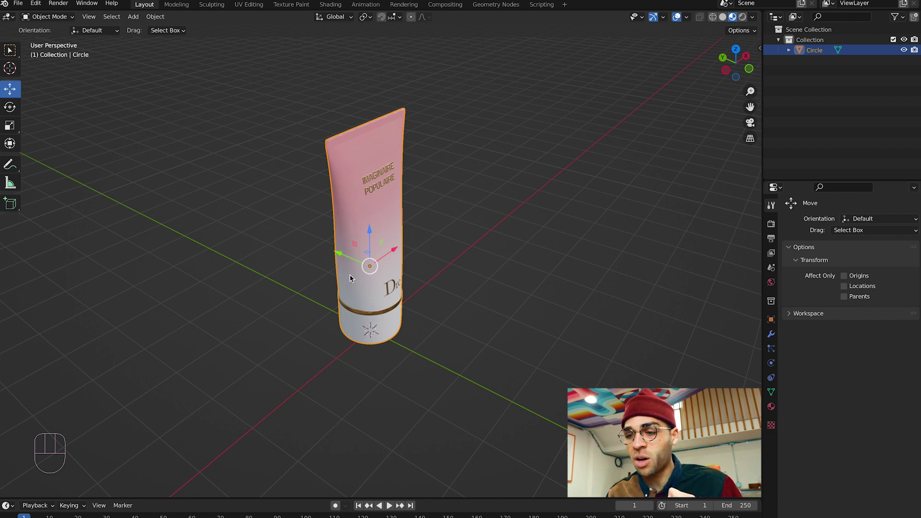
pyautogui.moveTo(335, 258); pyautogui.dragTo(489, 309)
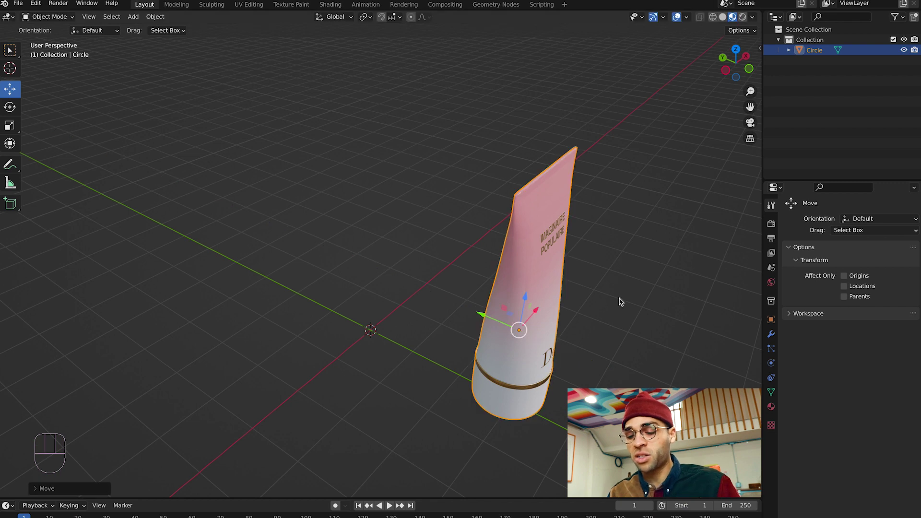
pyautogui.press('super+z')
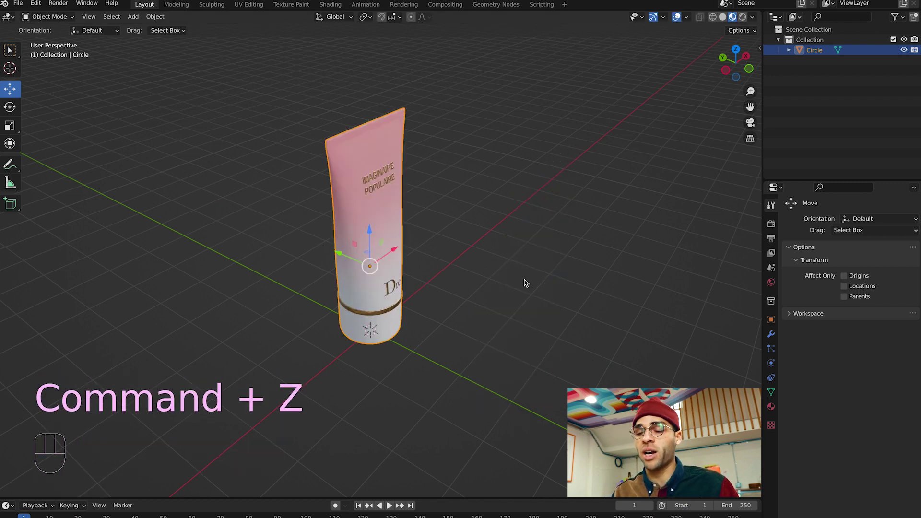
# Move the tube down along the Z axis, far below the grid floor.
pyautogui.moveTo(370, 231); pyautogui.dragTo(410, 442)
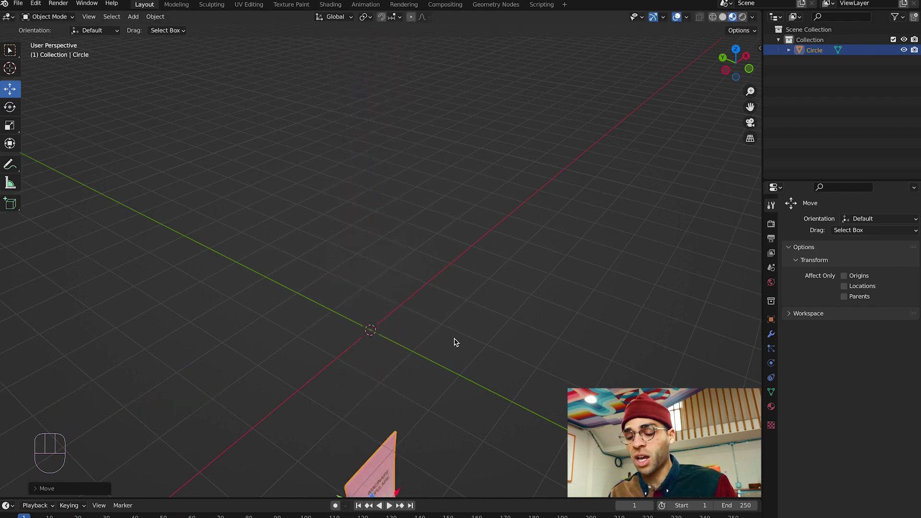
# Undo the tube's downward move along the Z axis.
pyautogui.press('super+z')
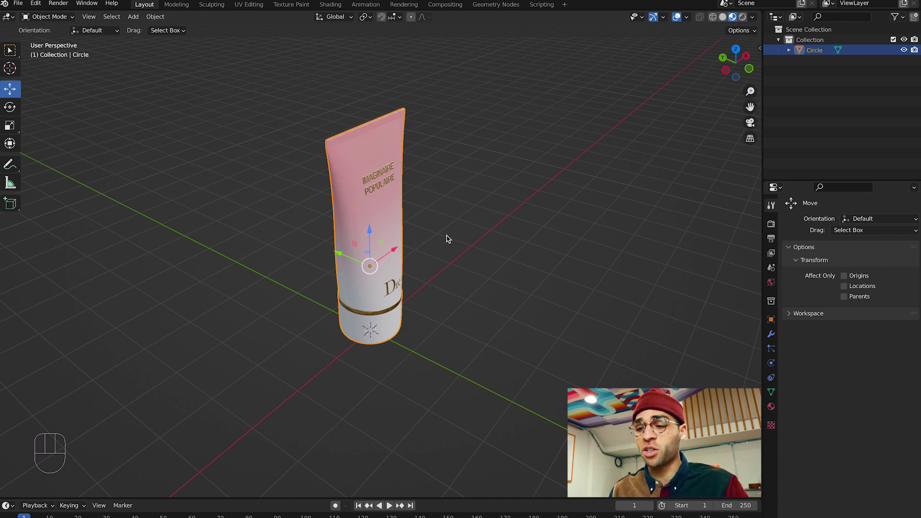
# Try moving the tube freely, without an axis constraint, to a spot up and away from the origin, and undo the move.
pyautogui.press('g')
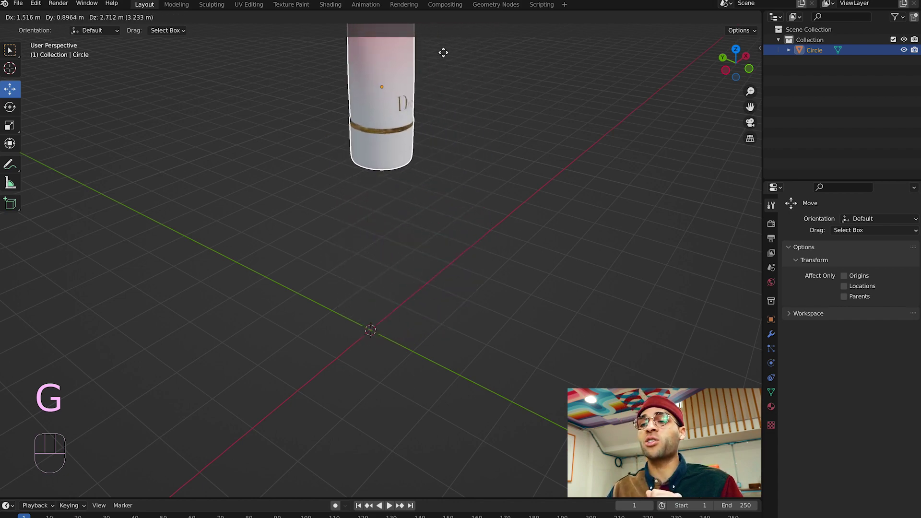
pyautogui.click(446, 100)
pyautogui.hscroll(10, 534, 215)
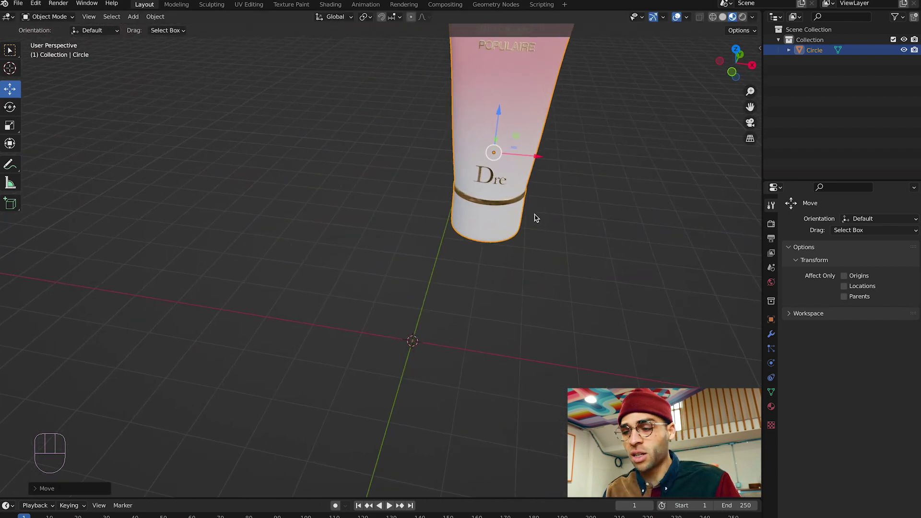
pyautogui.press('super+z')
pyautogui.hscroll(-10, 540, 229)
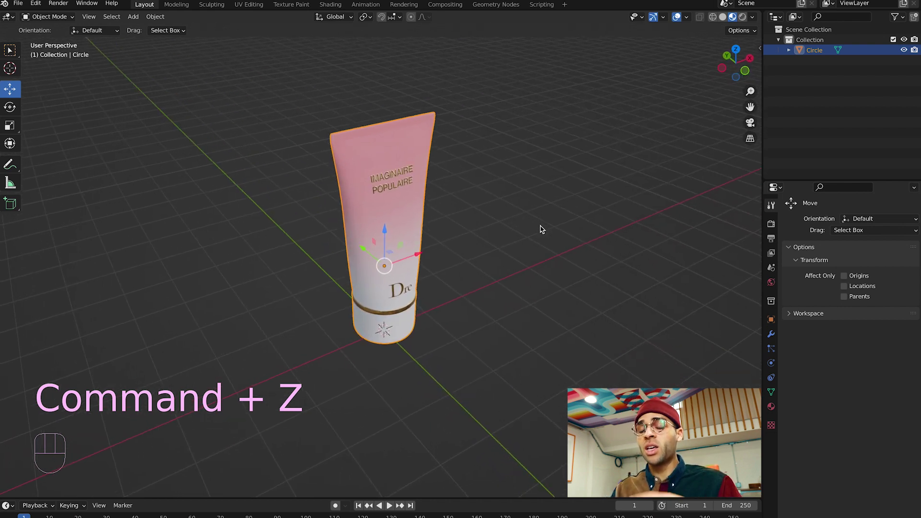
# Try moving the tube with the movement constrained to the global X axis, away from the origin in the positive direction, and undo the move.
pyautogui.press('g')
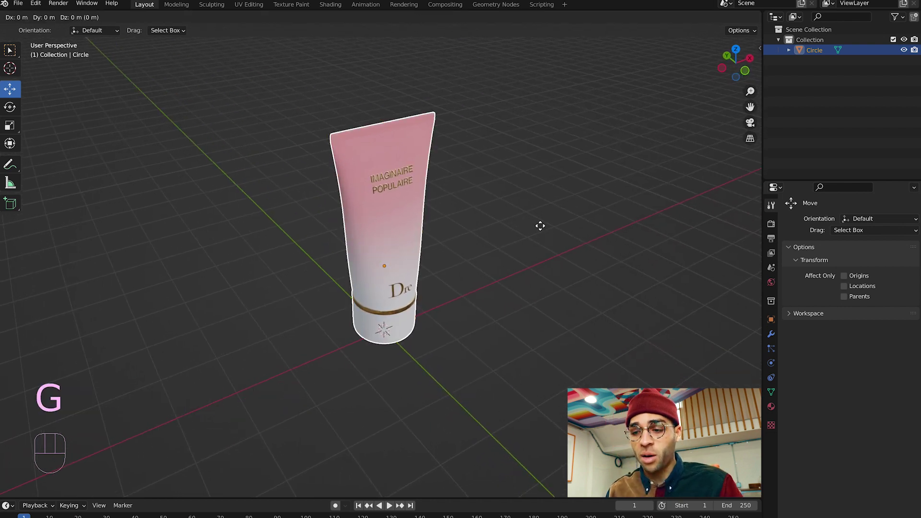
pyautogui.press('x')
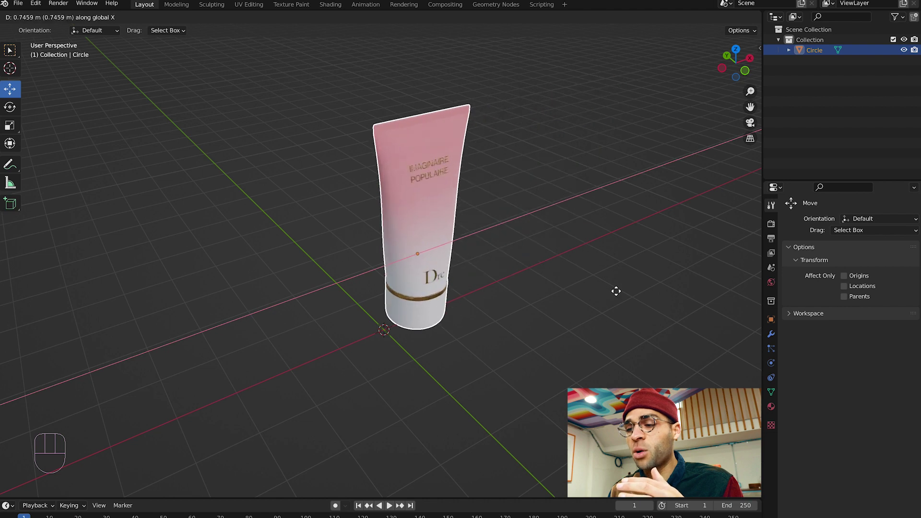
pyautogui.click(707, 283)
pyautogui.hscroll(5, 671, 286)
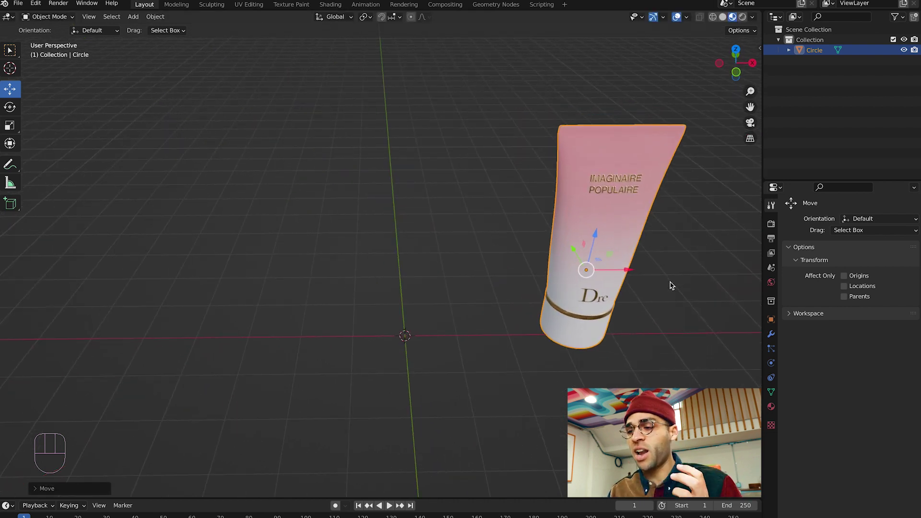
pyautogui.scroll(-3, 671, 286)
pyautogui.hscroll(1, 670, 286)
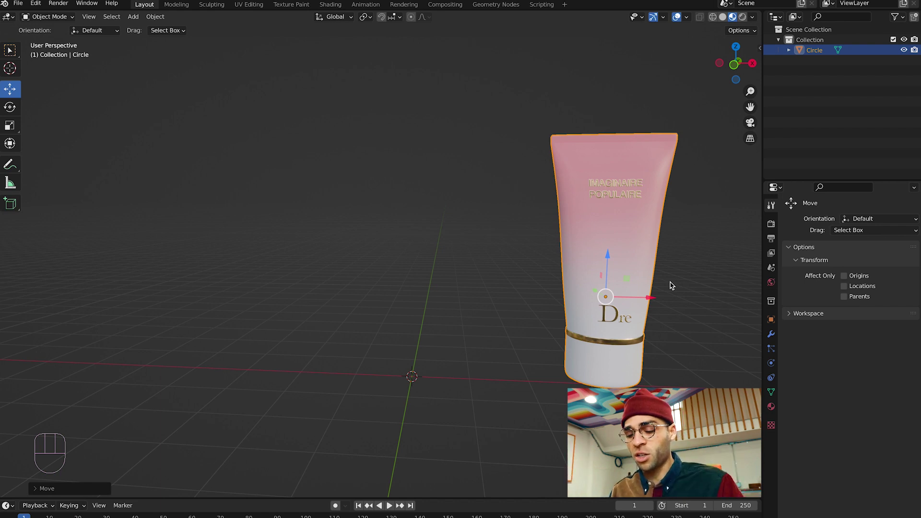
pyautogui.press('super+z')
pyautogui.hscroll(-4, 511, 228)
pyautogui.scroll(3, 511, 228)
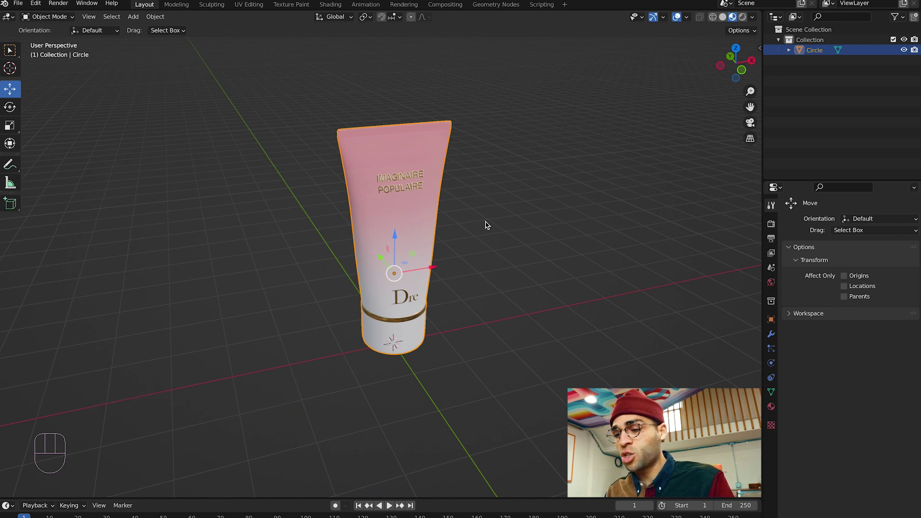
# Try moving the tube while switching the constraint twice through the Z, X and Y axes, place it in the negative Y direction, and undo the move.
pyautogui.press('g')
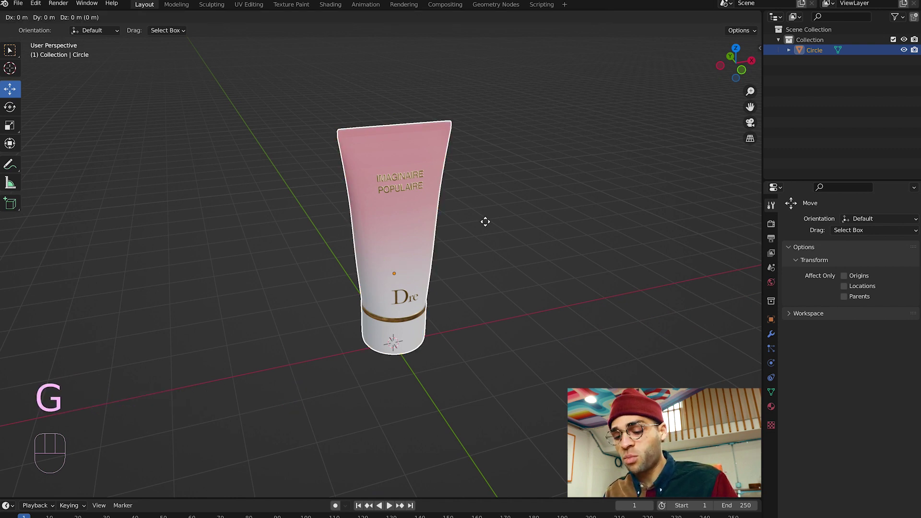
pyautogui.press('z')
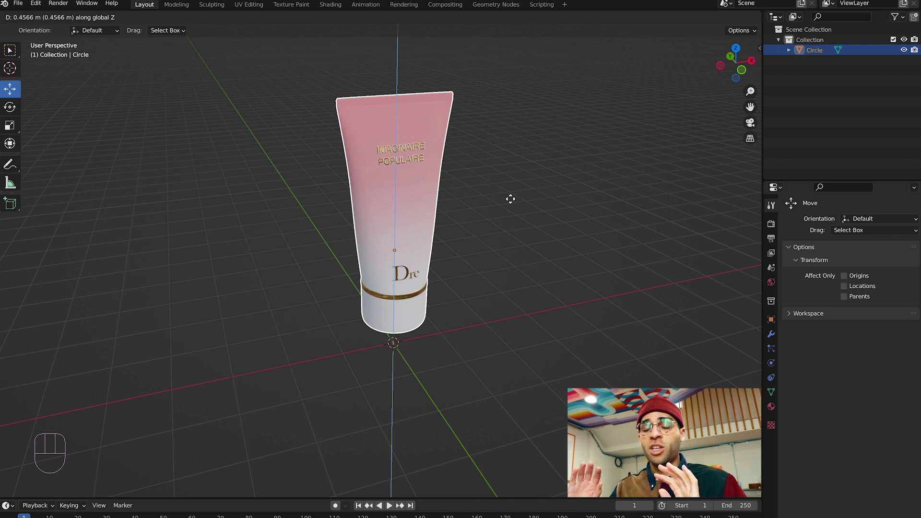
pyautogui.press('x')
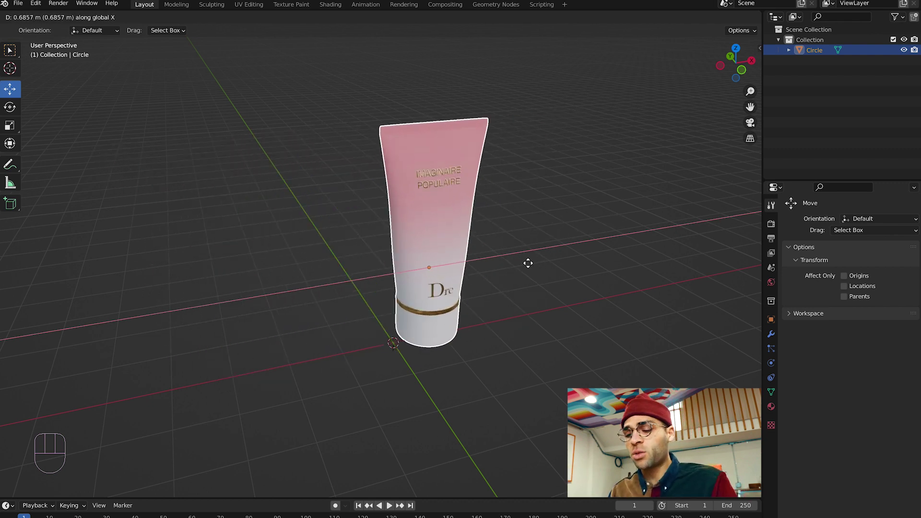
pyautogui.press('y')
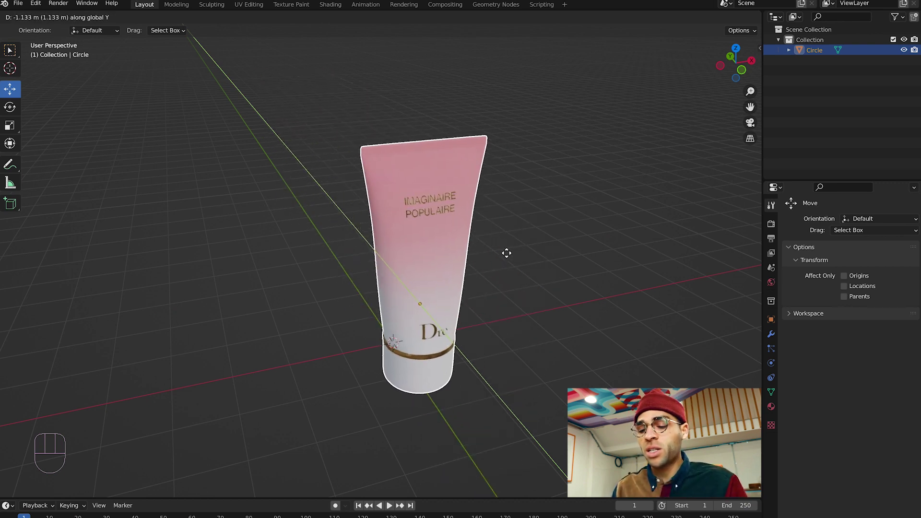
pyautogui.press('z')
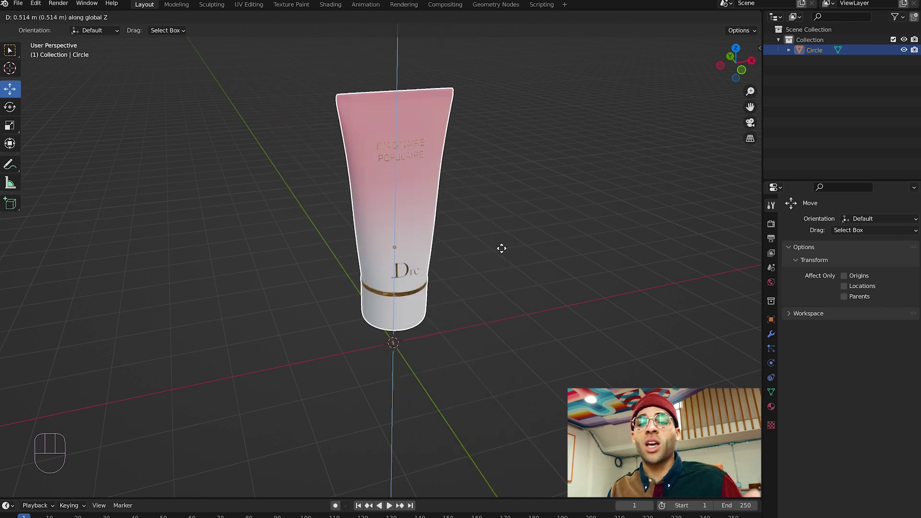
pyautogui.press('x')
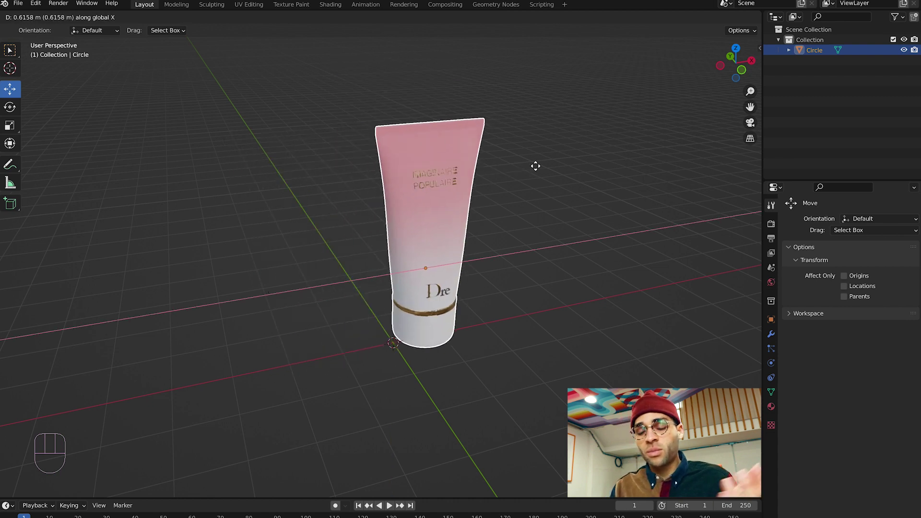
pyautogui.press('y')
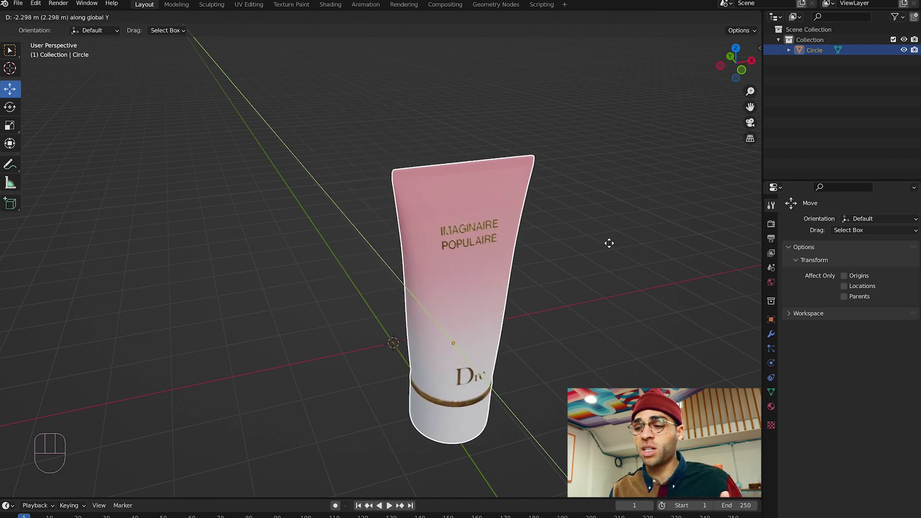
pyautogui.click(617, 244)
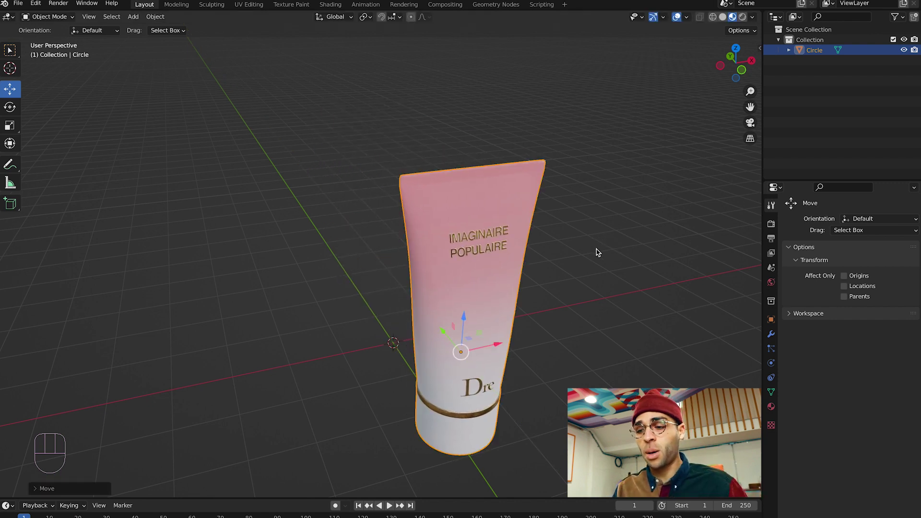
pyautogui.press('super+z')
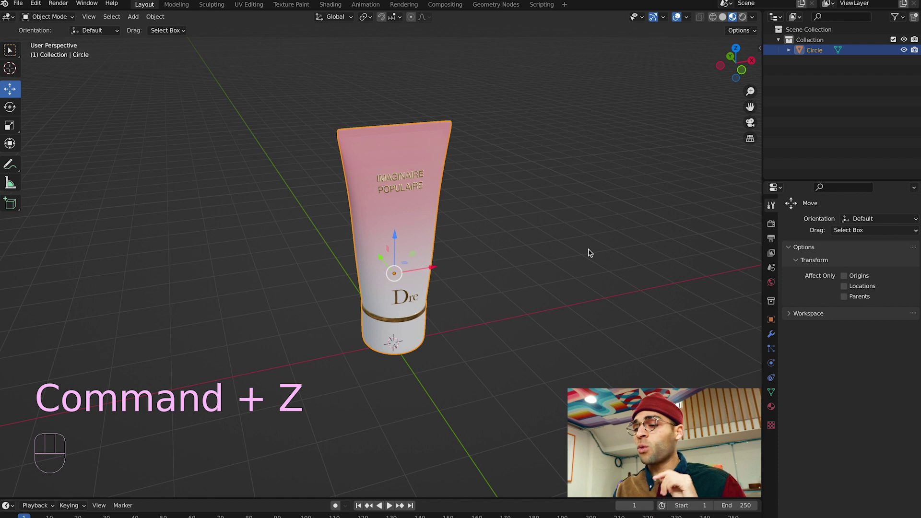
# Try moving the tube about 3.2 m in the negative direction along the global X axis, and cancel the move.
pyautogui.press('g')
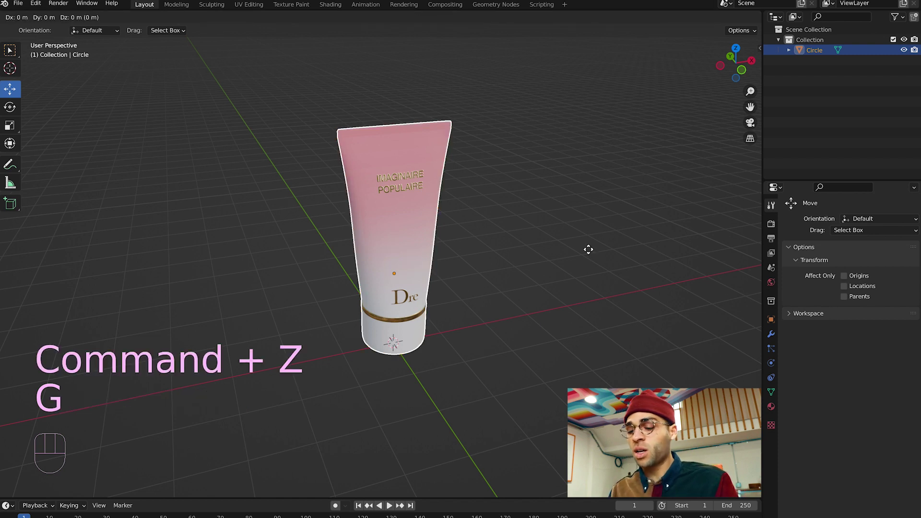
pyautogui.press('x')
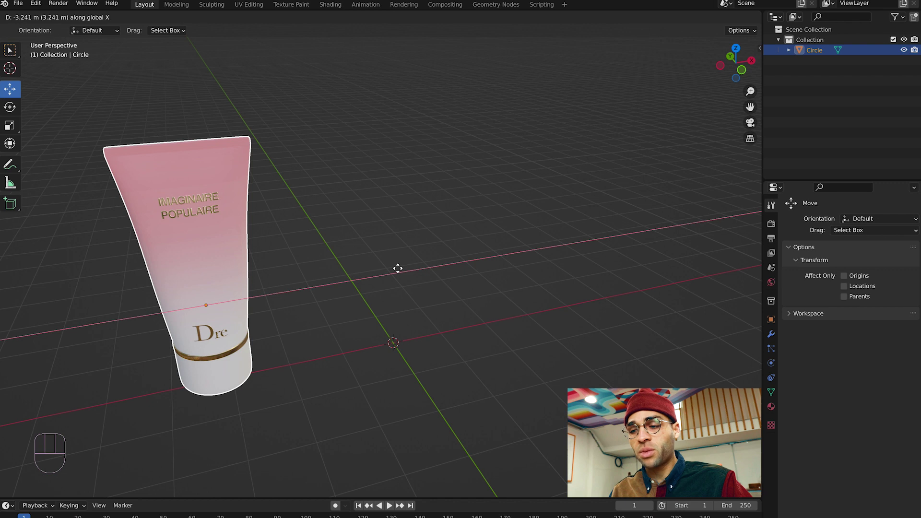
pyautogui.rightClick(398, 268)
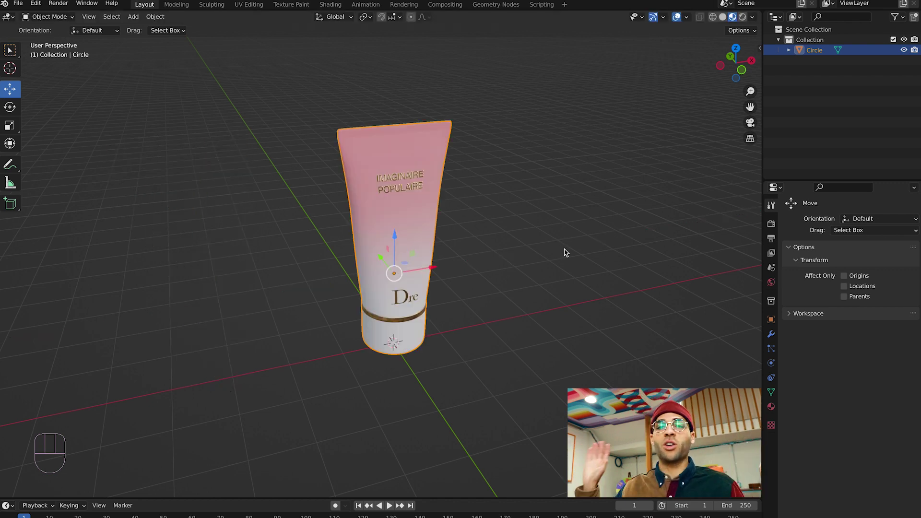